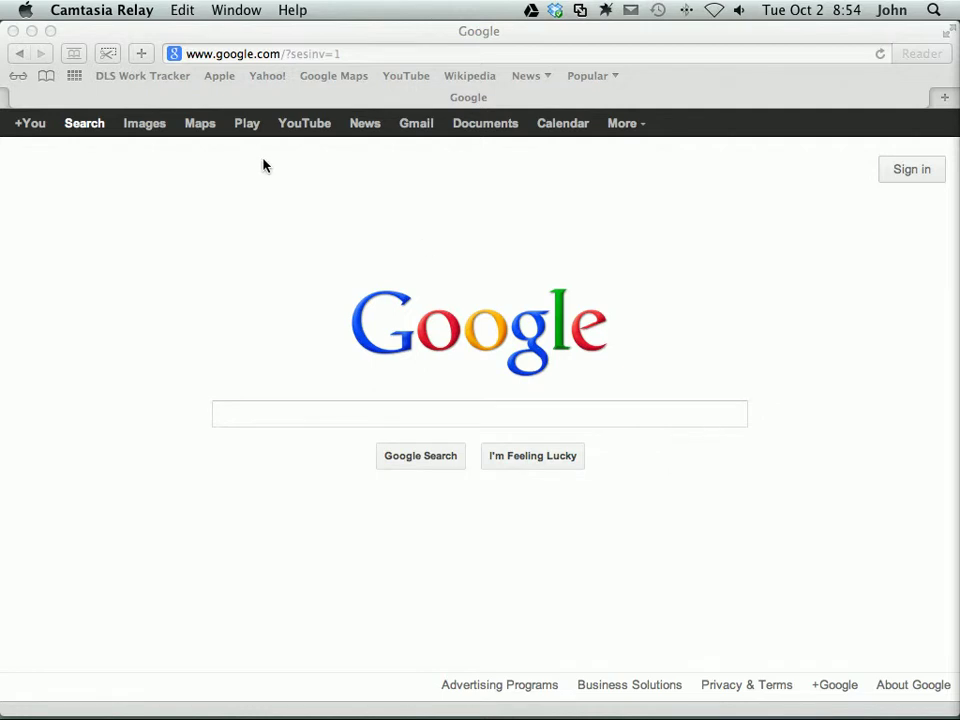
left_click(283, 80)
left_click(300, 52)
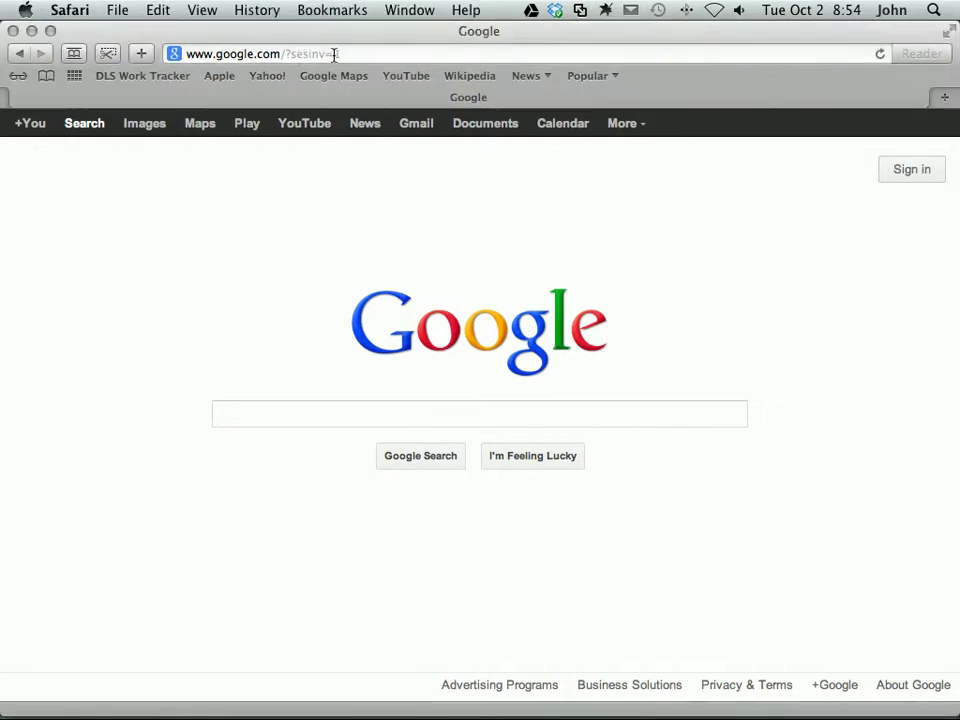
left_click_drag(335, 54, 174, 36)
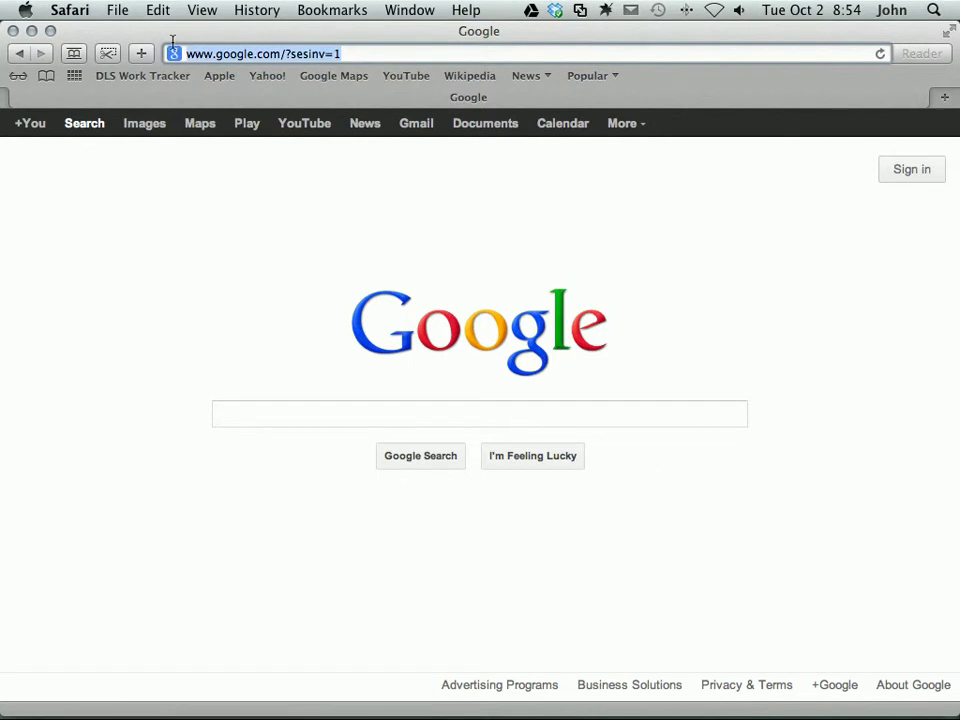
type("dropbox.c")
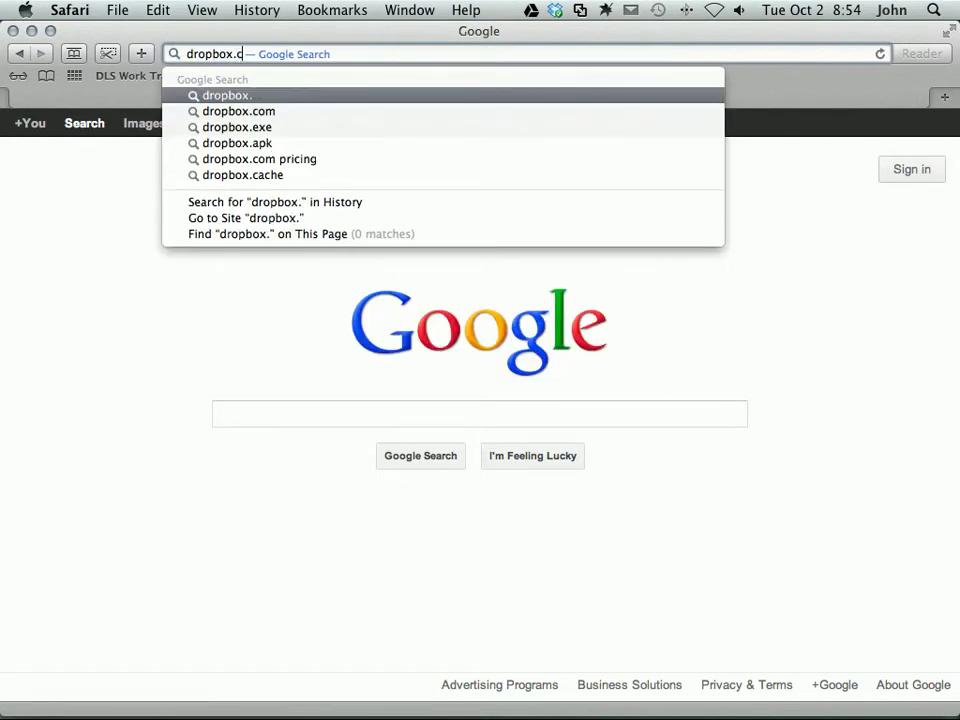
type("om")
key("Return")
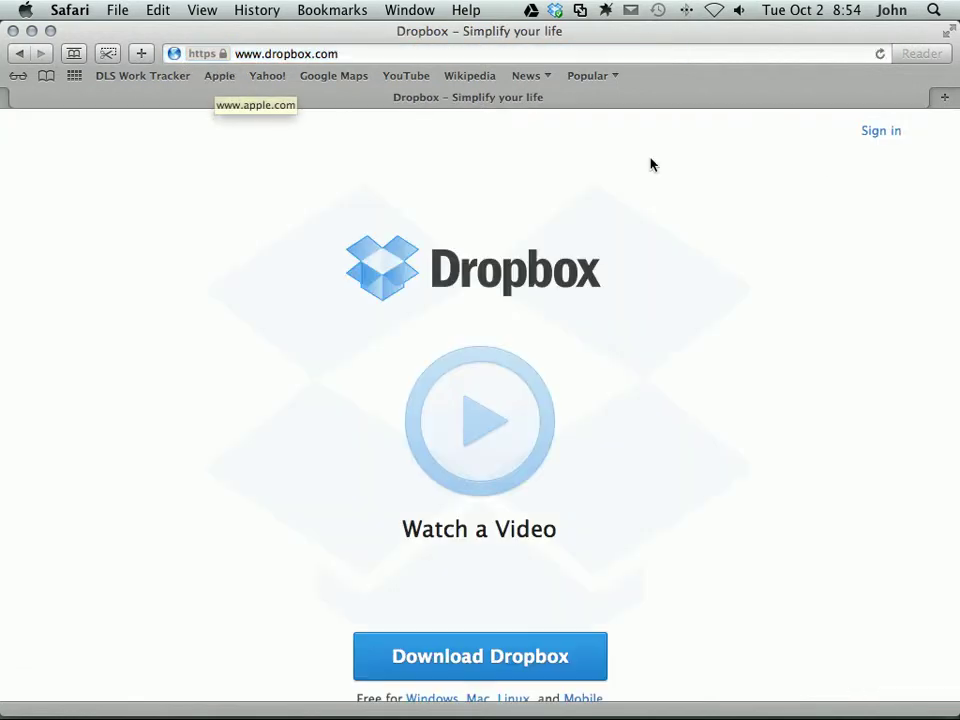
Sign in to Dropbox with the account e-mail address and password
left_click(889, 135)
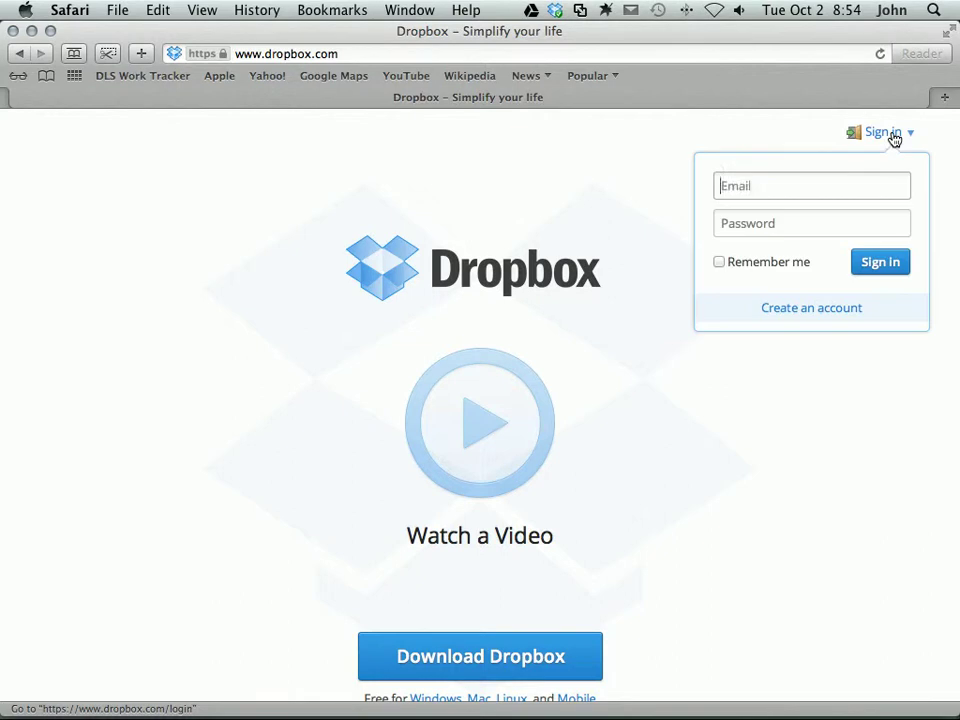
left_click(820, 187)
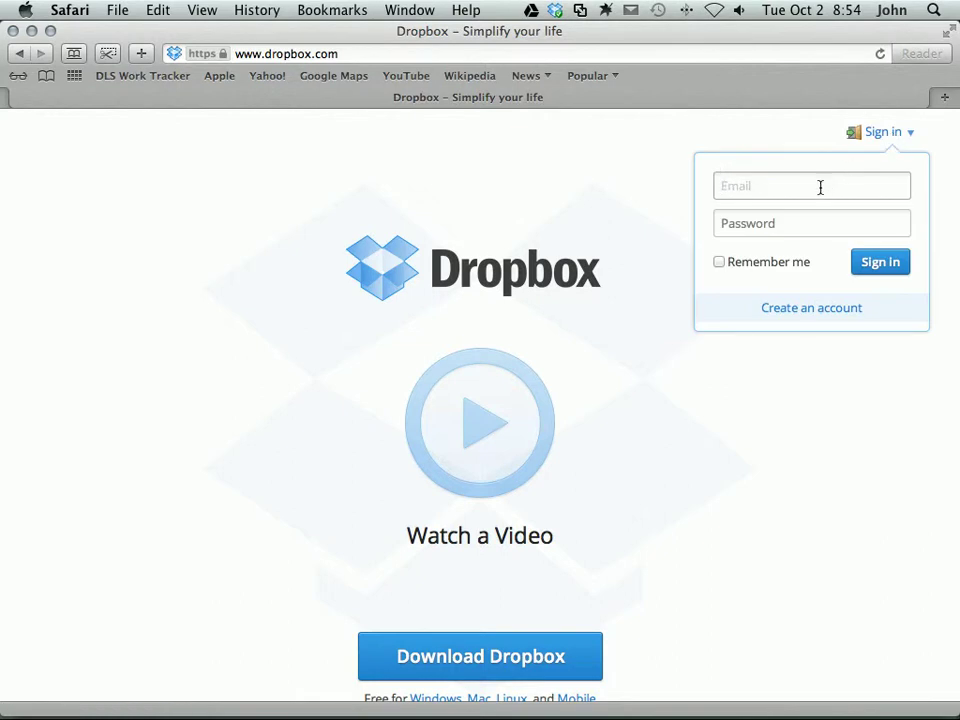
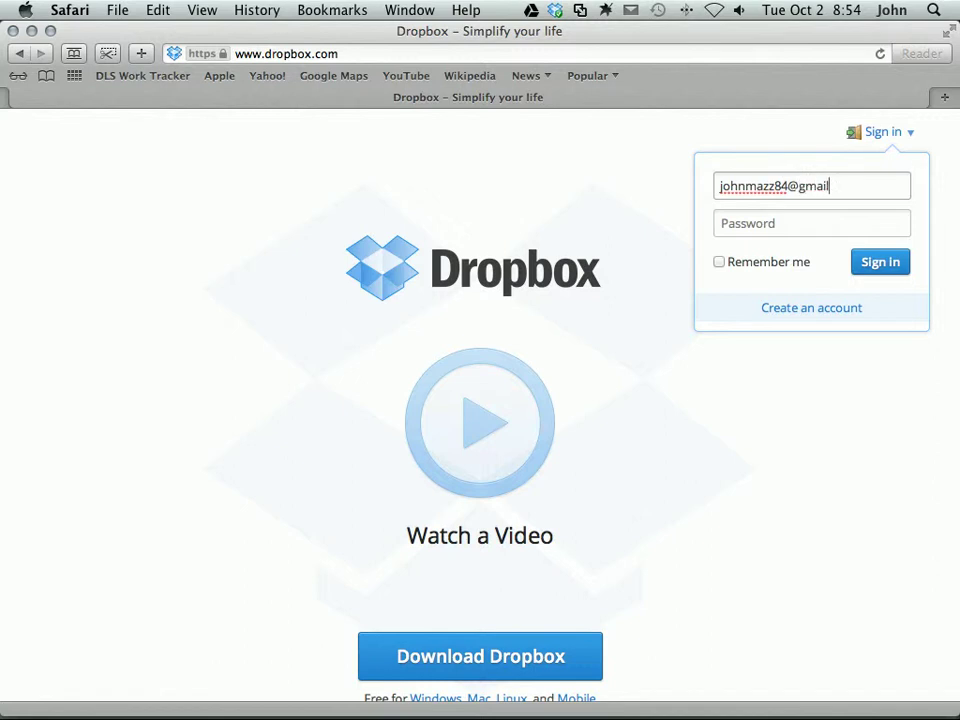
key("Tab")
type("********")
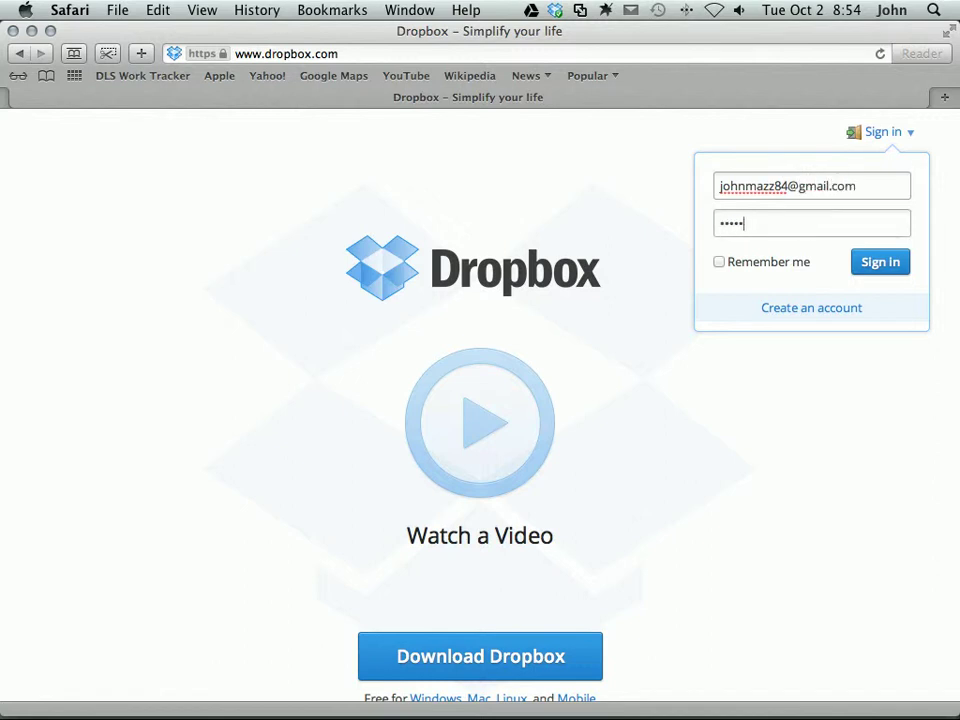
left_click(860, 262)
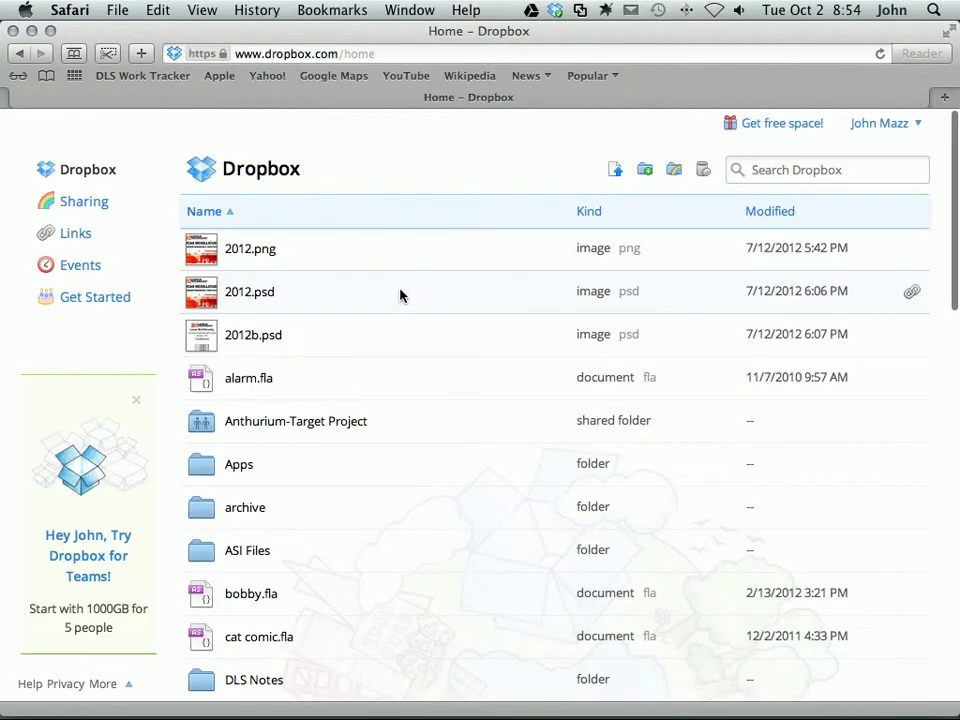
Browse the home file list, then start creating a new shared folder
scroll(334, 304, "down", 8)
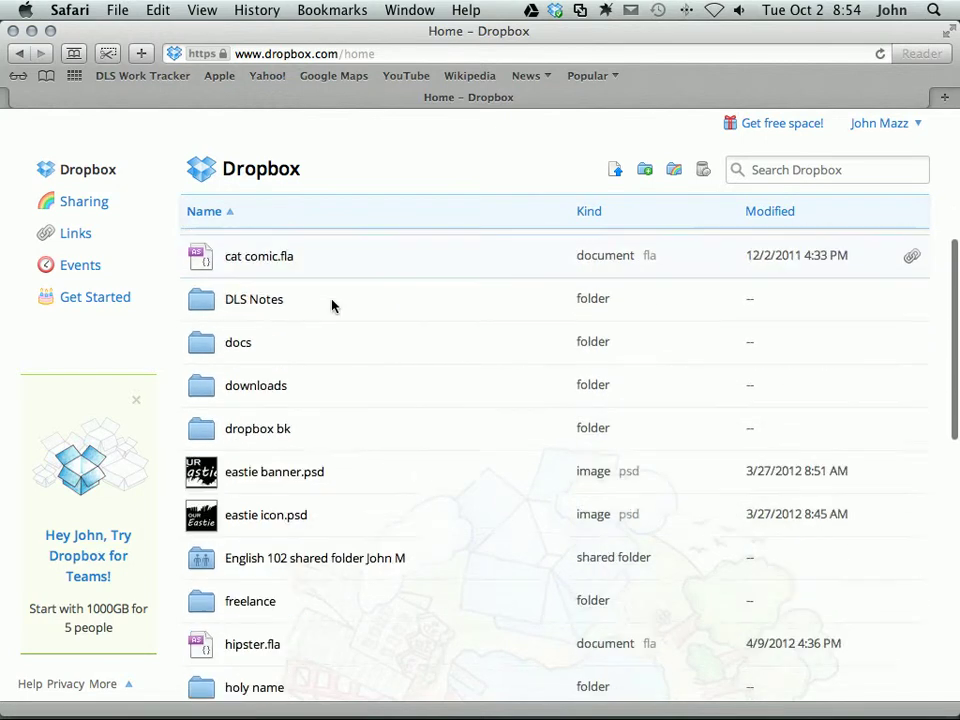
scroll(334, 304, "down", 10)
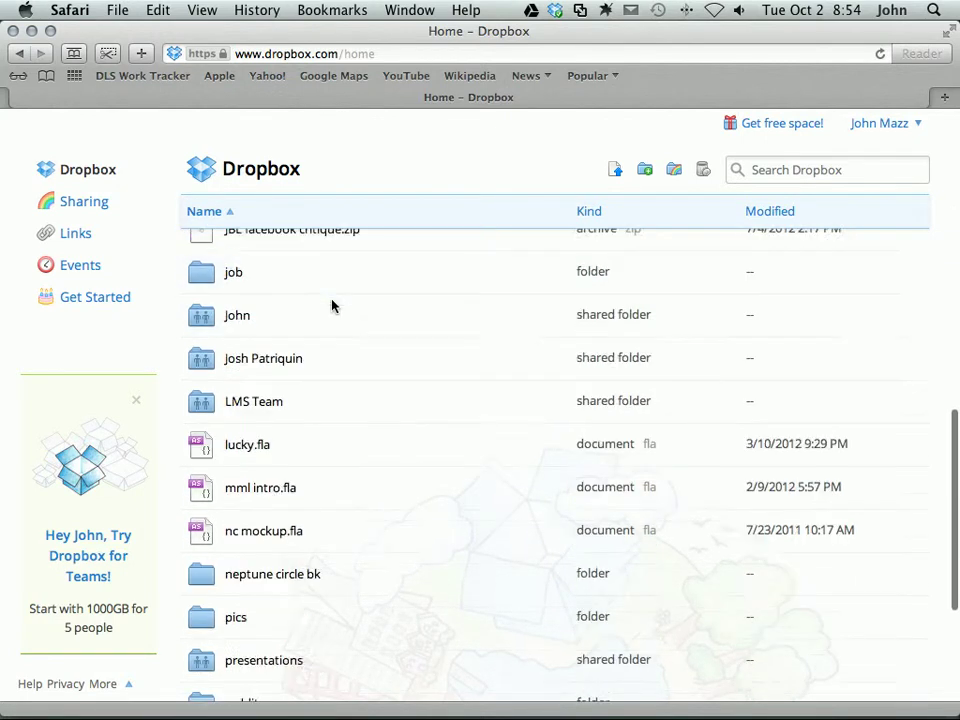
scroll(334, 306, "down", 4)
scroll(334, 306, "down", 2)
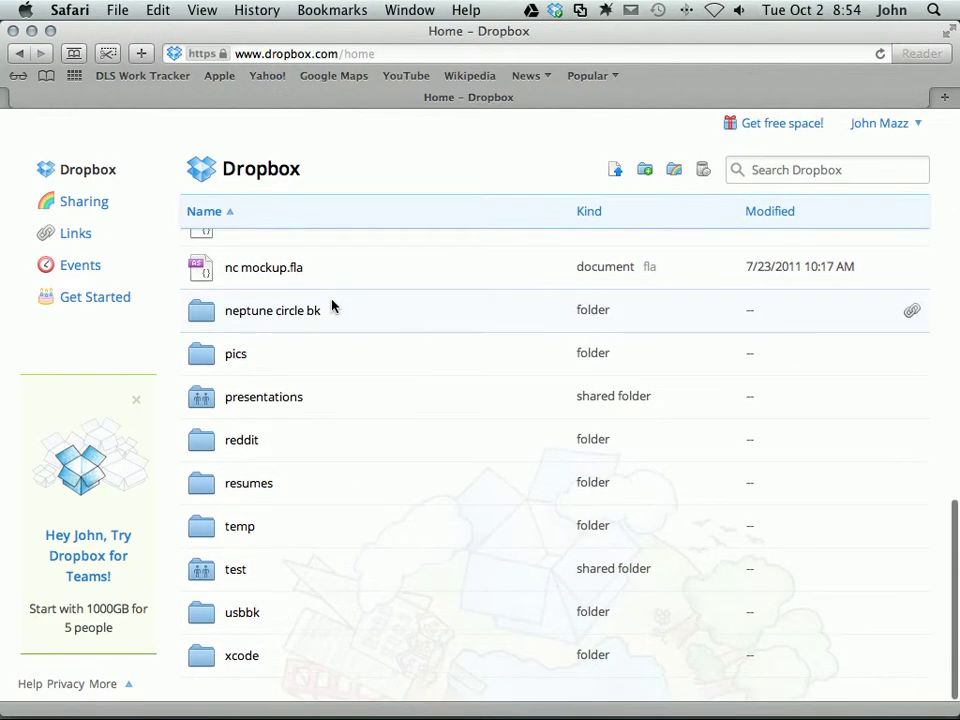
scroll(334, 306, "up", 7)
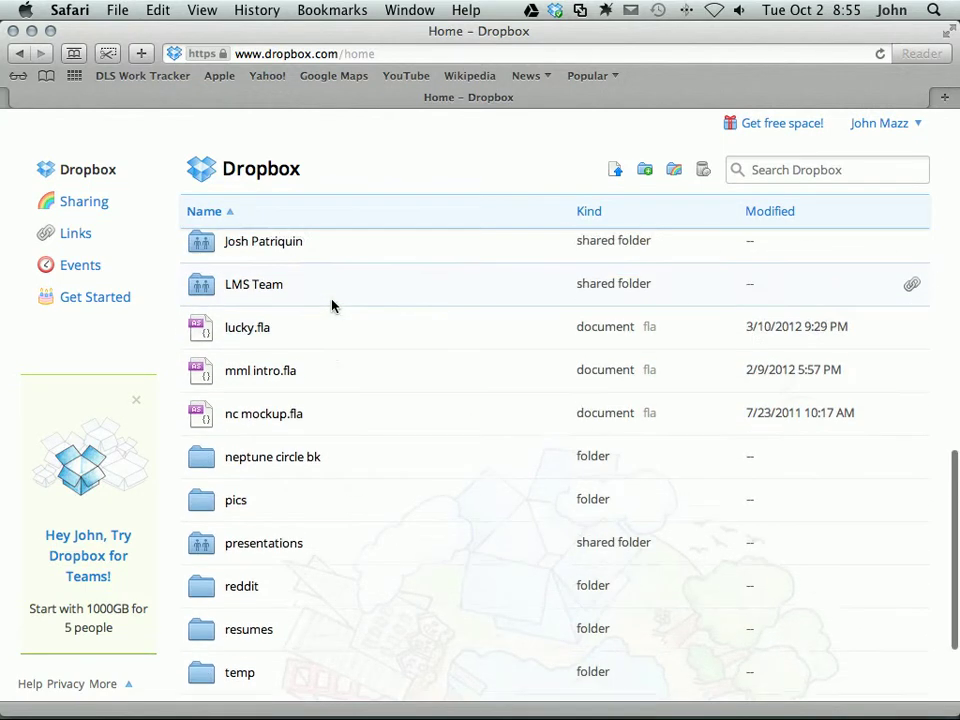
scroll(334, 306, "up", 17)
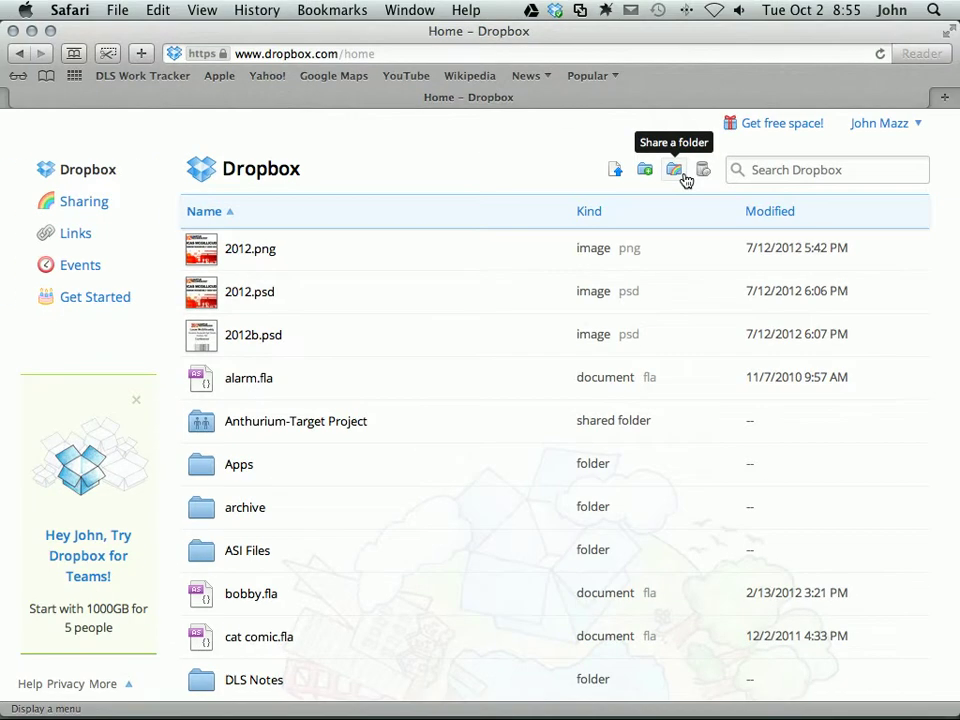
left_click(679, 172)
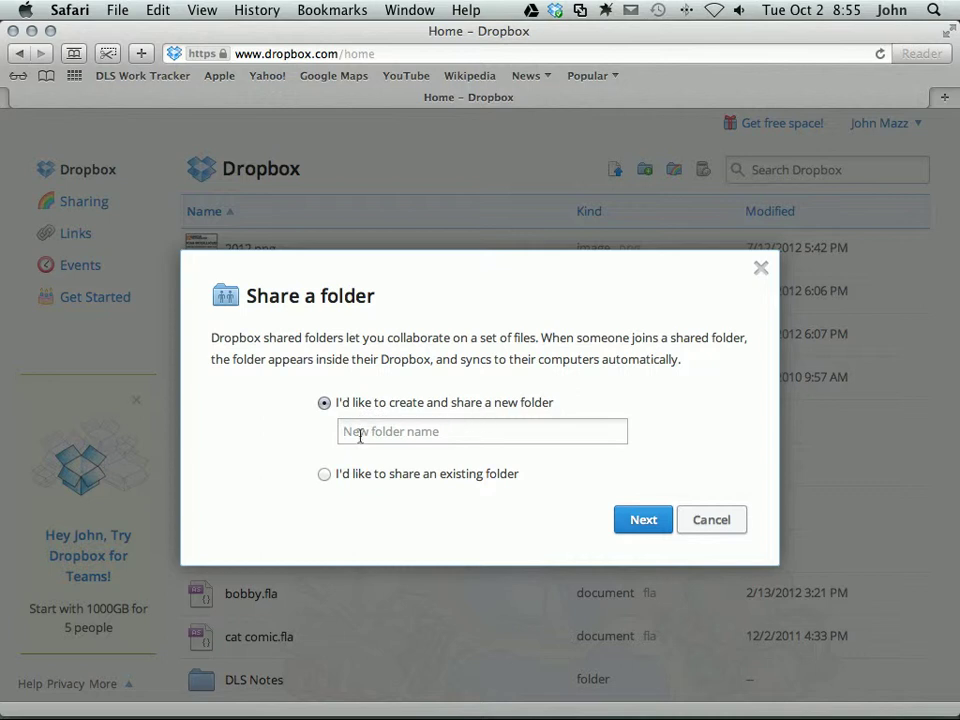
Name the new folder 'Shared Folder' plus the user's name and continue to invites
left_click(360, 434)
type("T")
key("BackSpace")
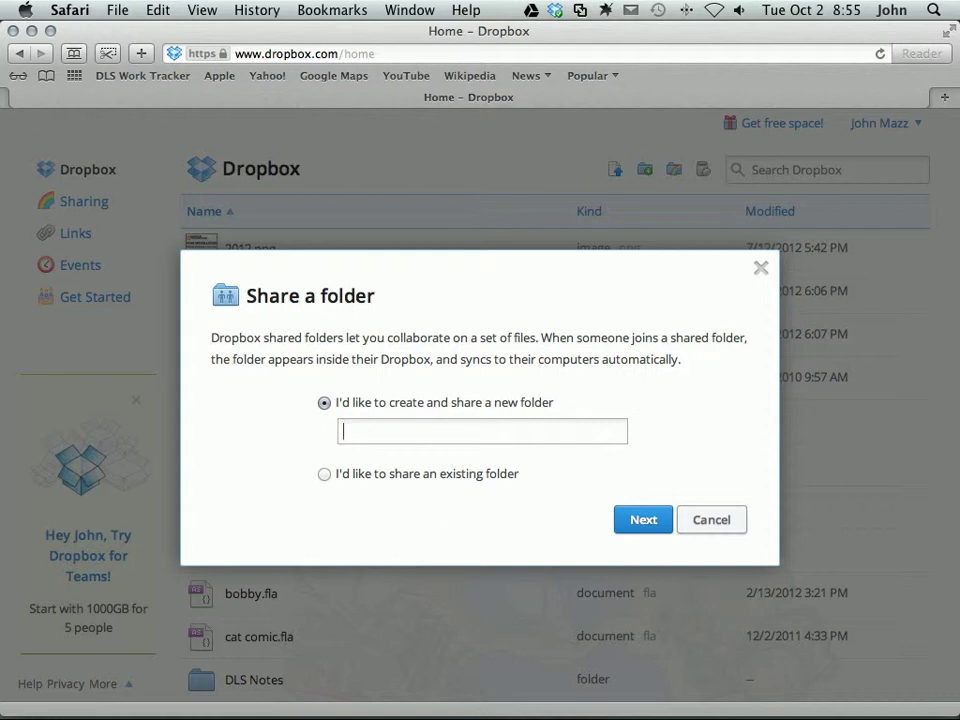
type("Shared Folder")
type("John")
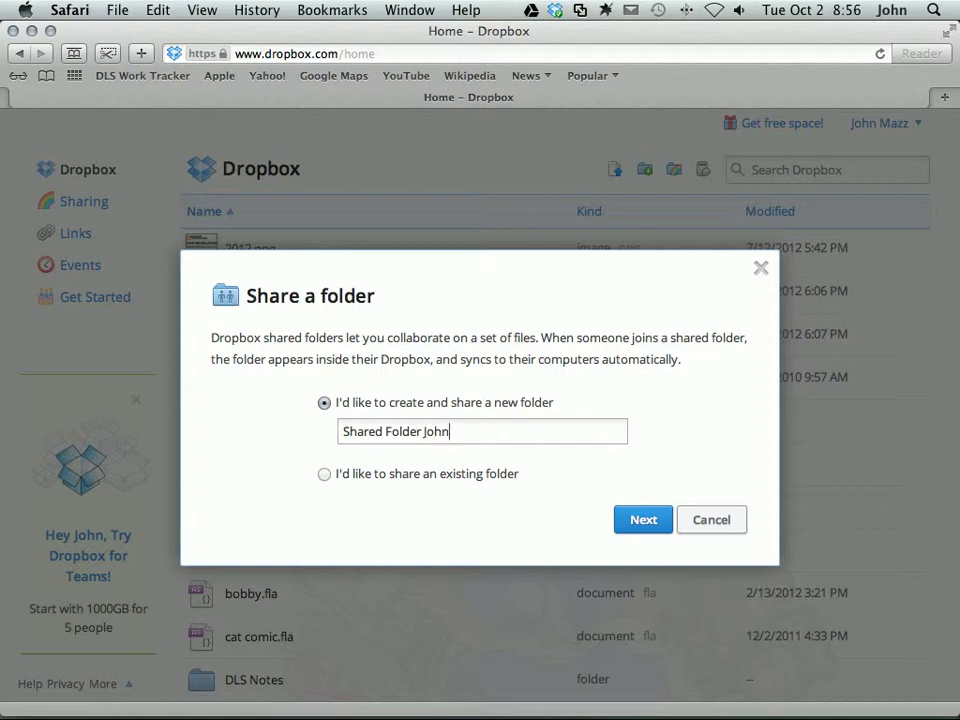
type("<M")
left_click(645, 521)
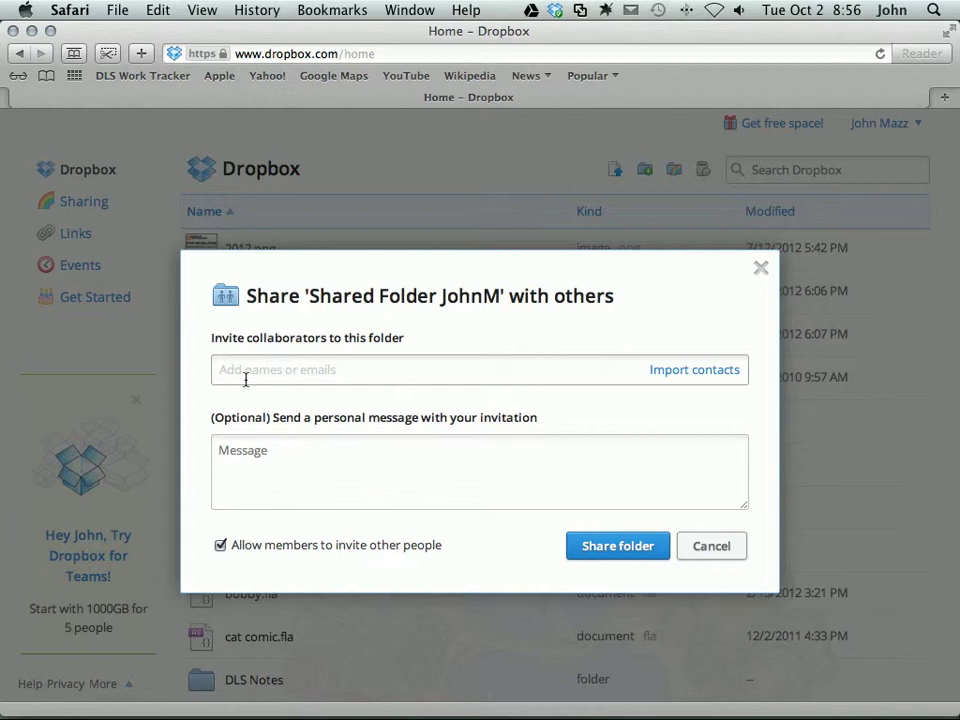
Add two collaborators' umb.edu e-mail addresses as invitees
key("Return")
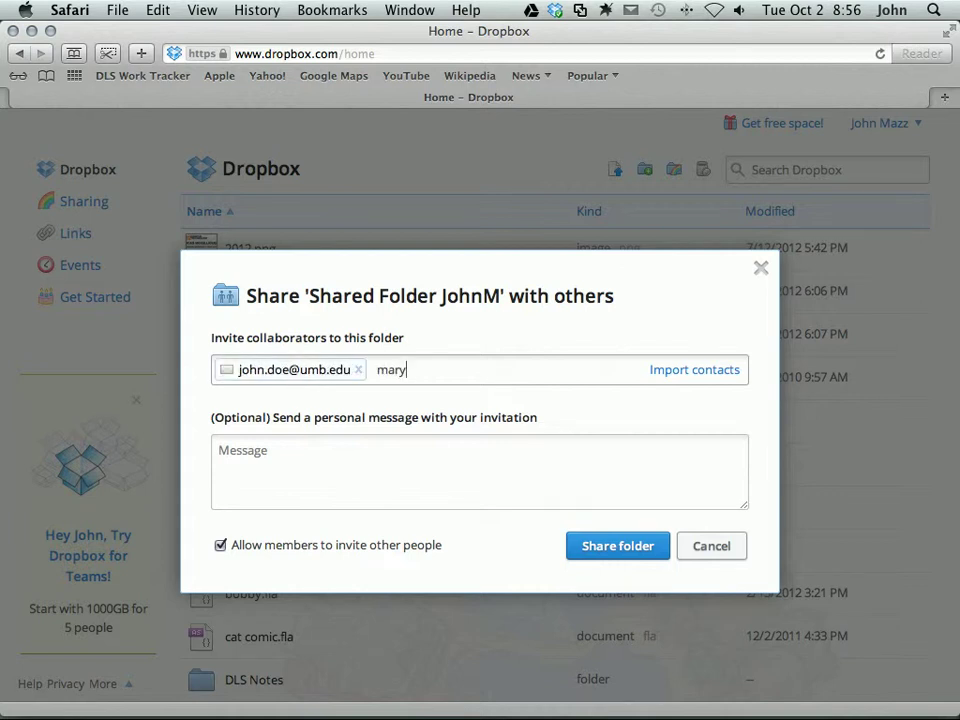
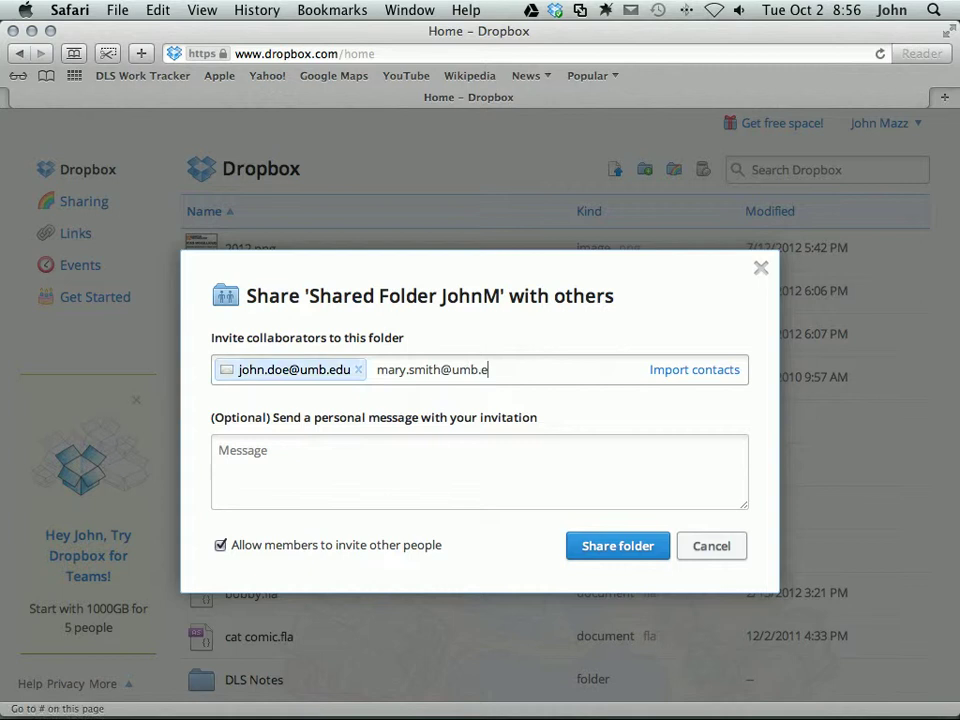
key("Return")
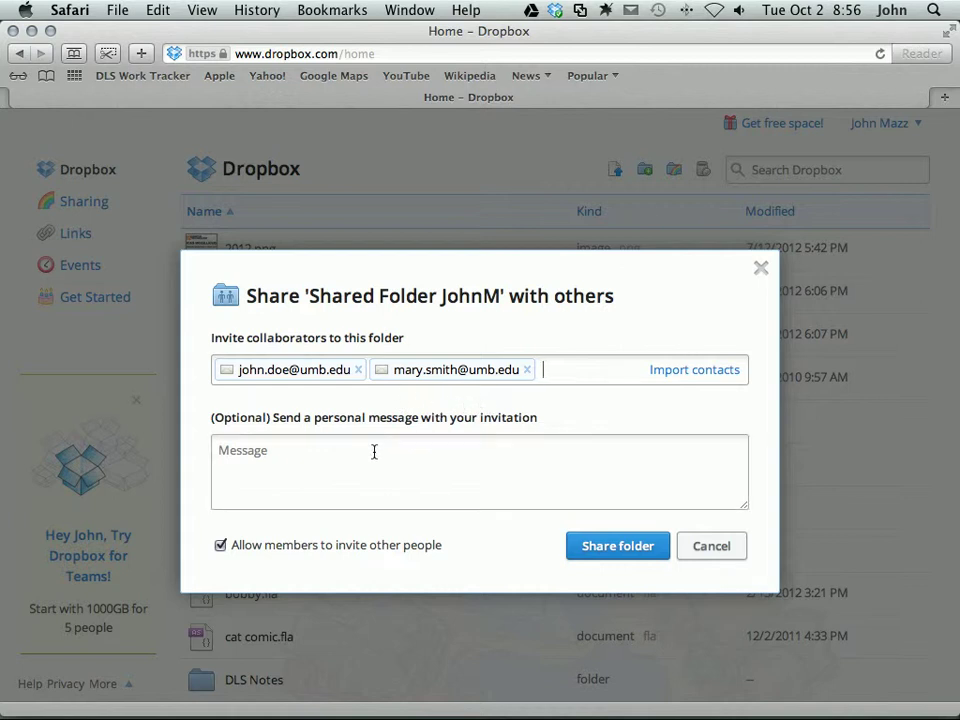
left_click(251, 458)
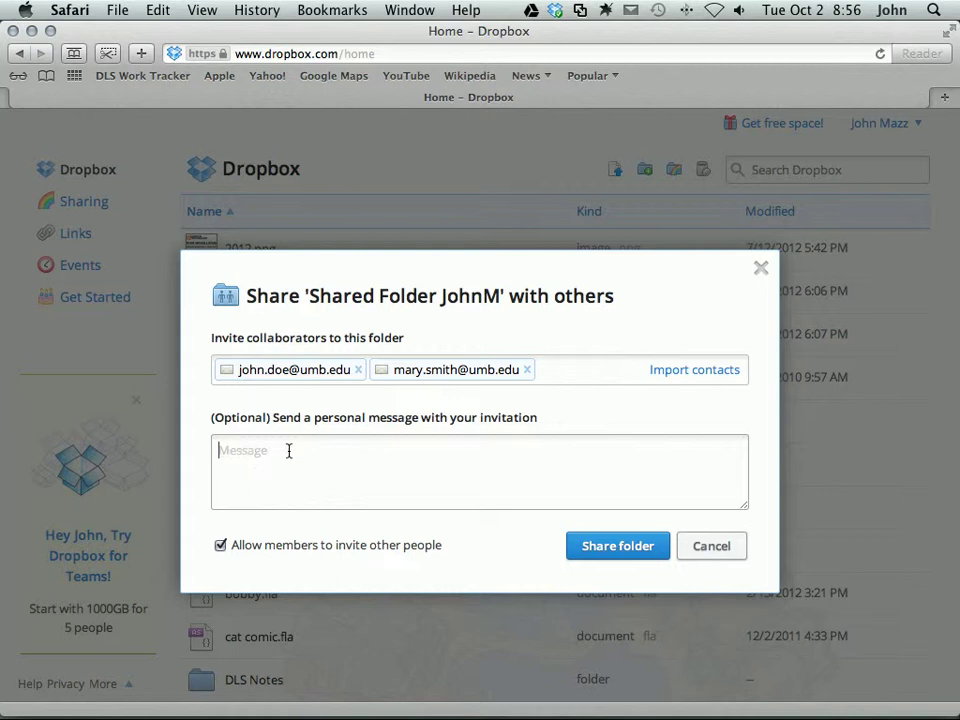
Add a third invitee, disallow members from inviting others, and share the folder
left_click(606, 374)
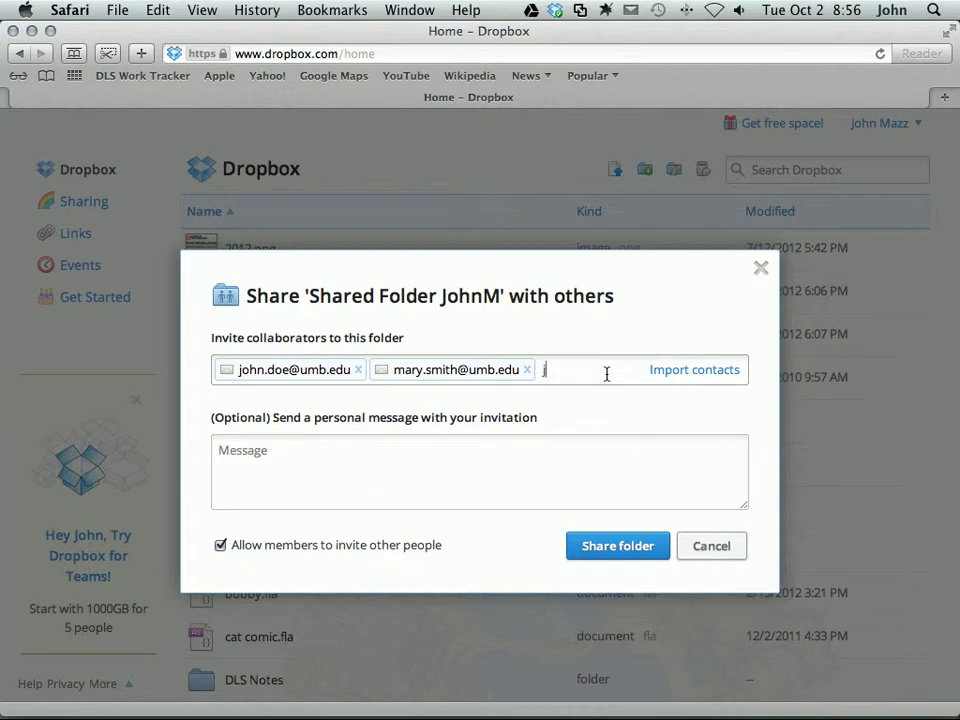
key("Return")
left_click(332, 476)
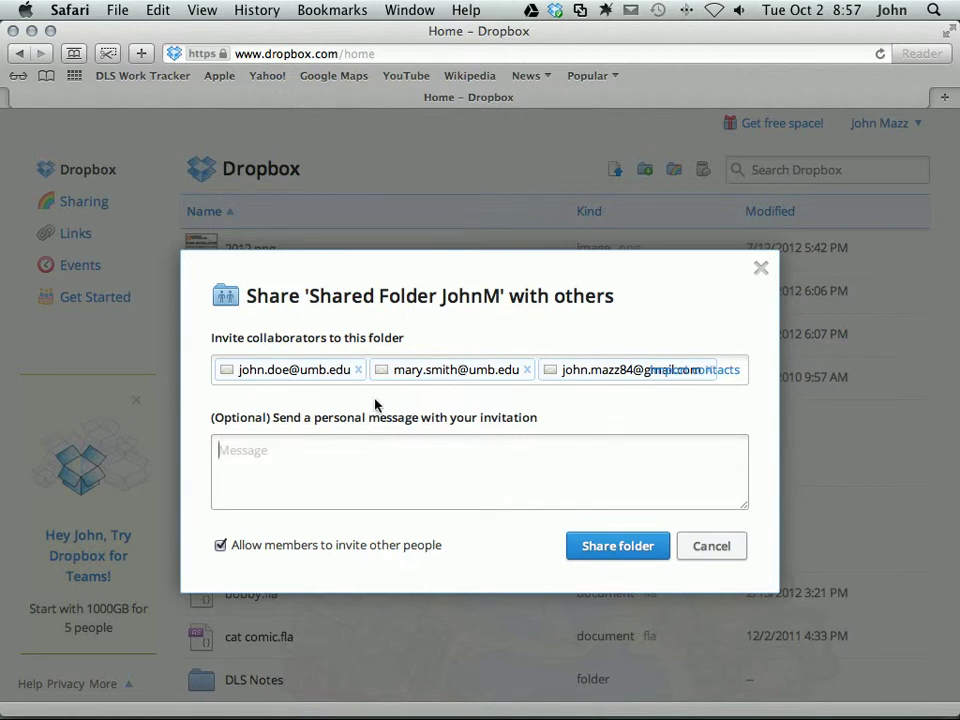
left_click(217, 549)
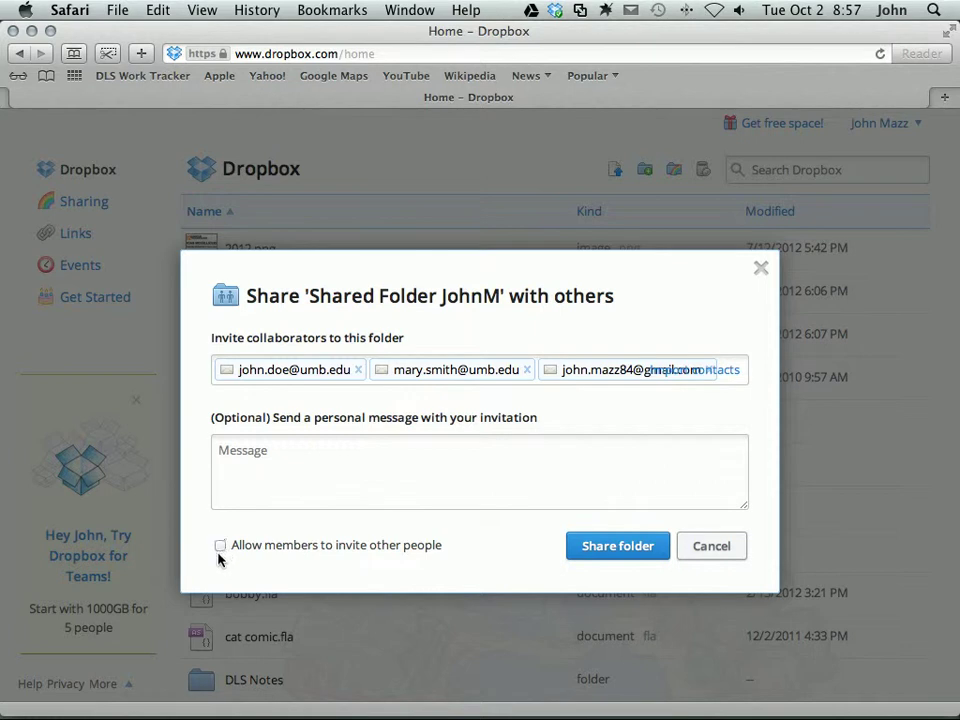
left_click(601, 553)
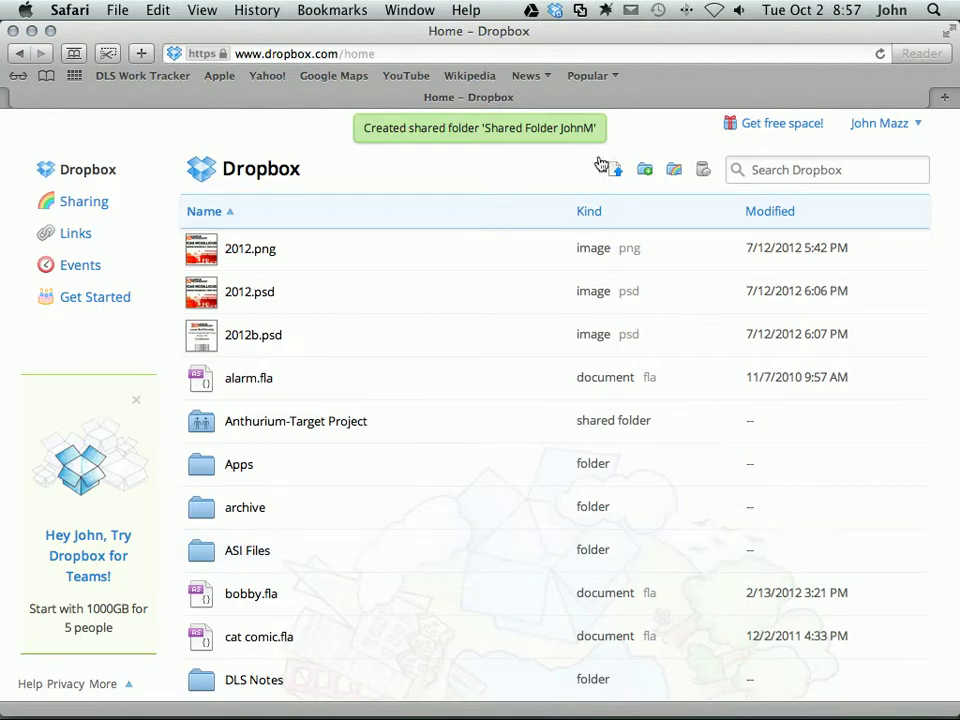
Scroll the home file list down to the new shared folder, between resumes and temp
left_click_drag(364, 128, 603, 125)
scroll(482, 189, "down", 6)
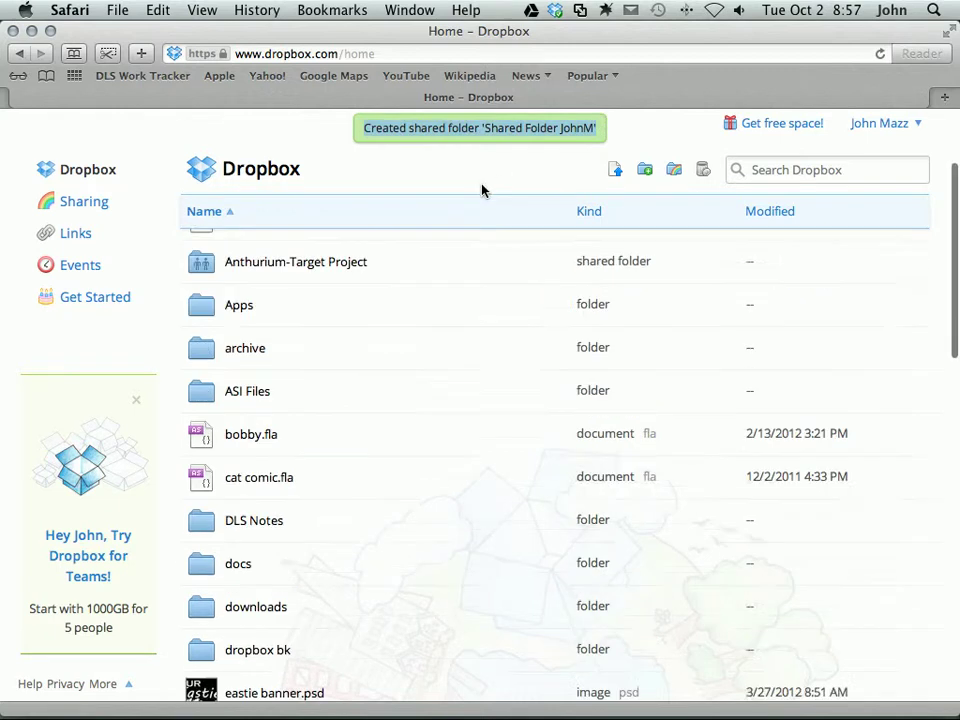
scroll(450, 306, "down", 5)
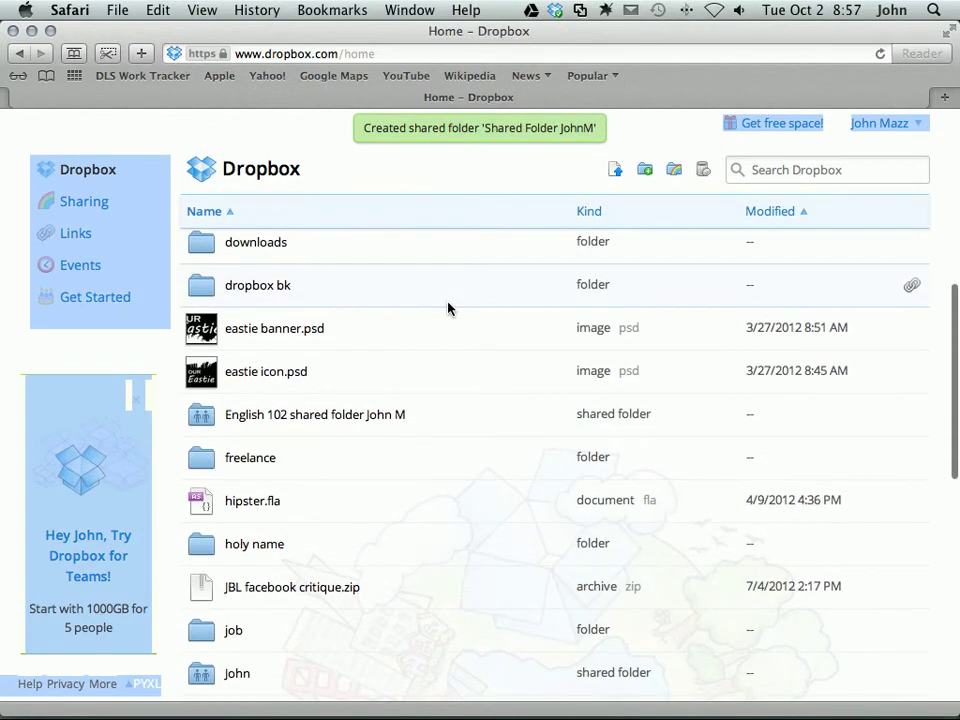
scroll(448, 306, "down", 4)
scroll(448, 309, "down", 2)
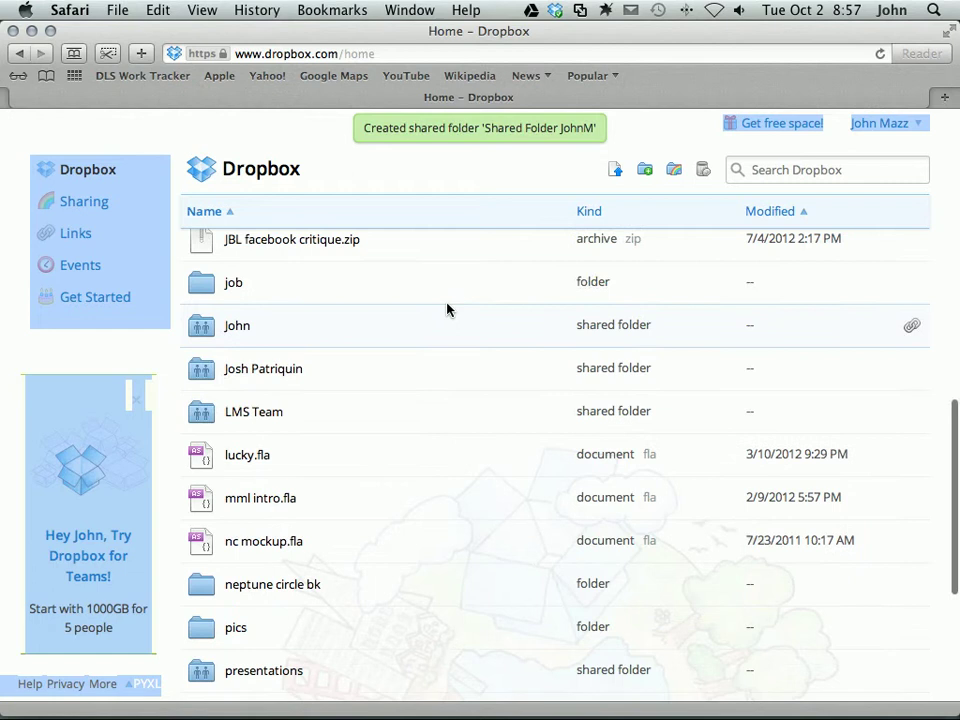
scroll(448, 310, "down", 2)
scroll(448, 309, "down", 5)
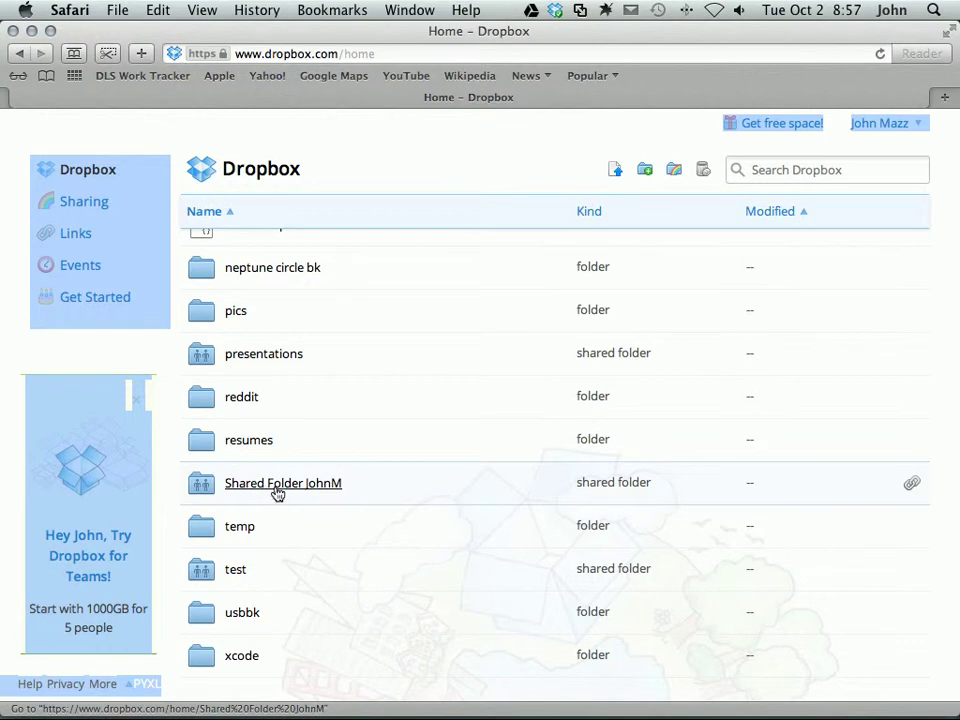
Open the new shared folder and upload DLS Client Log June11.doc from the computer into it
left_click(278, 488)
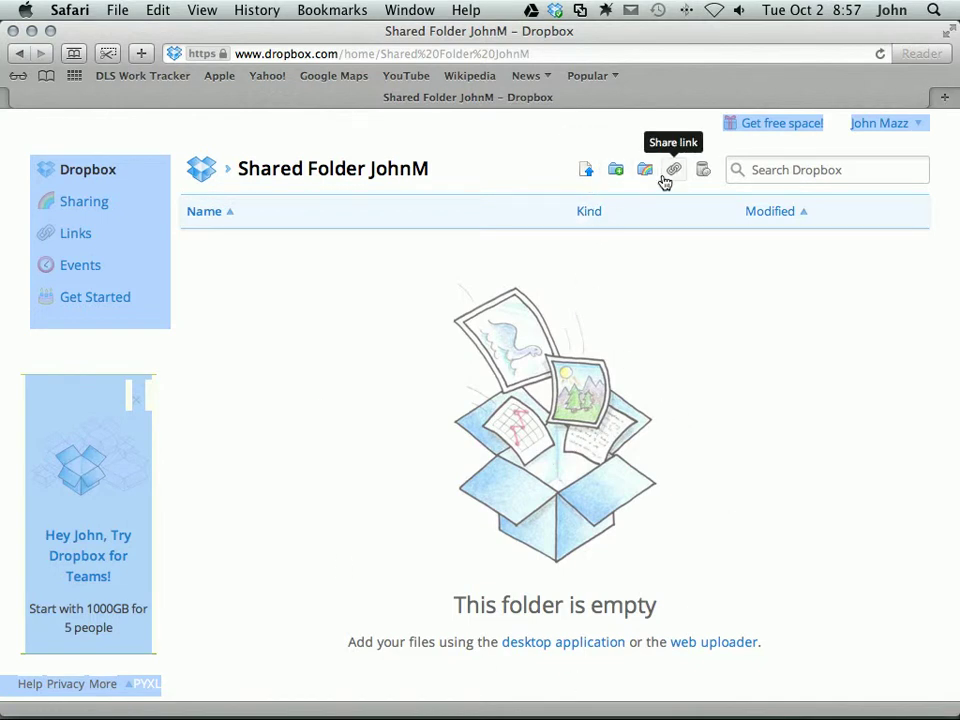
left_click(588, 176)
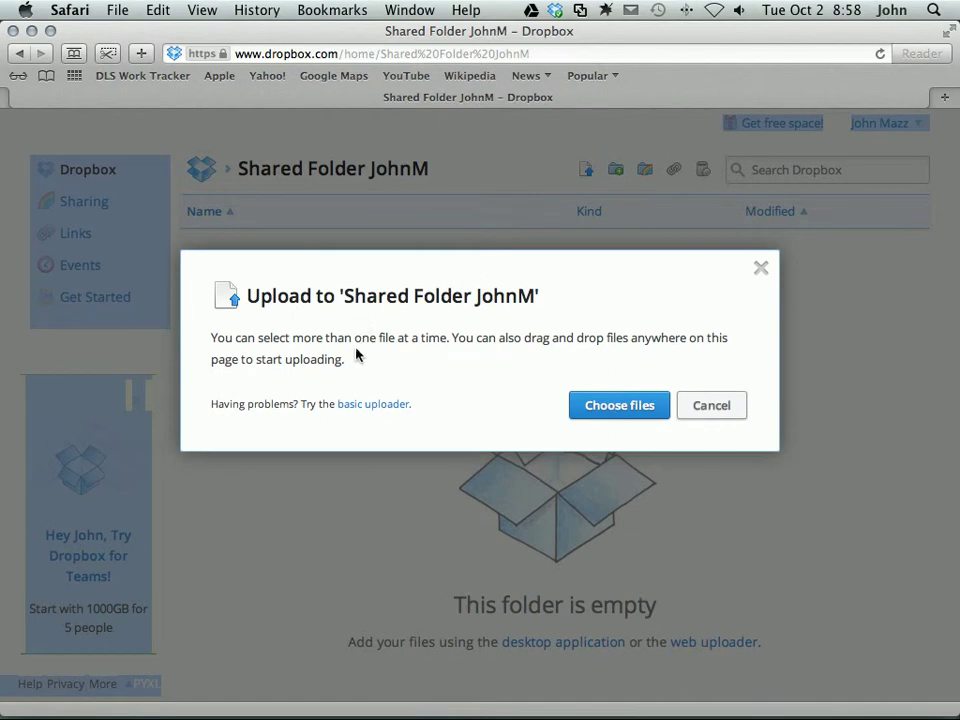
left_click(615, 406)
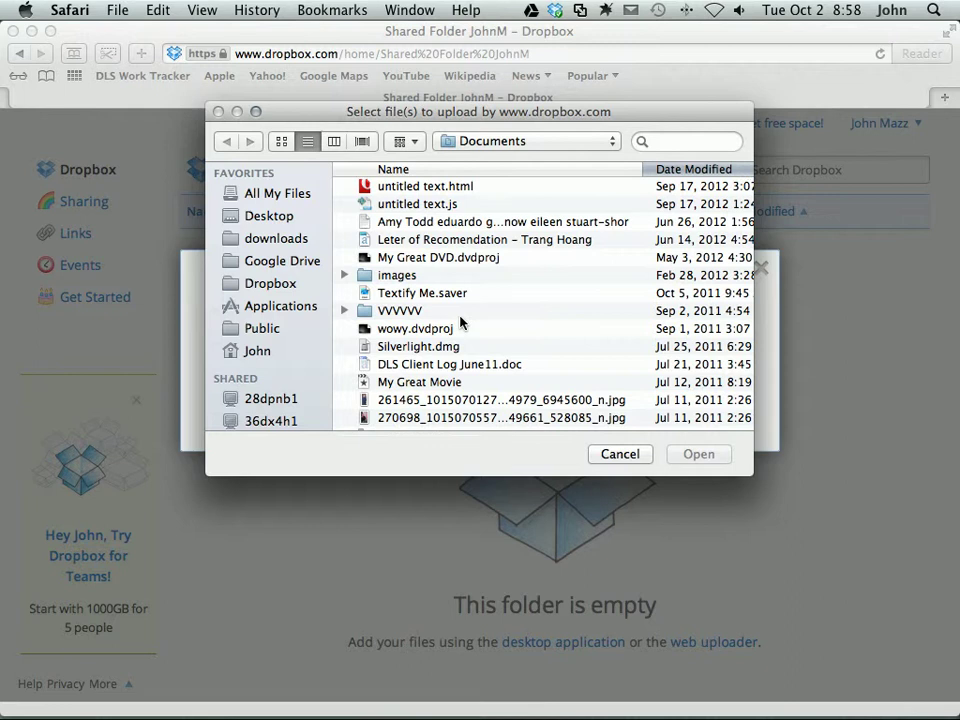
scroll(461, 321, "down", 3)
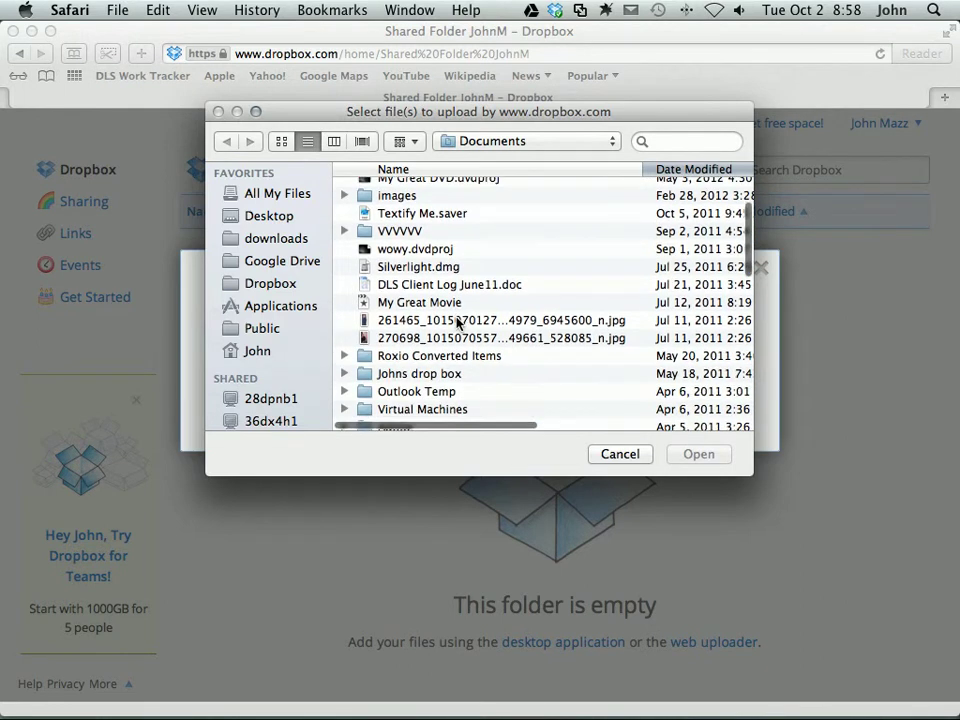
left_click(425, 285)
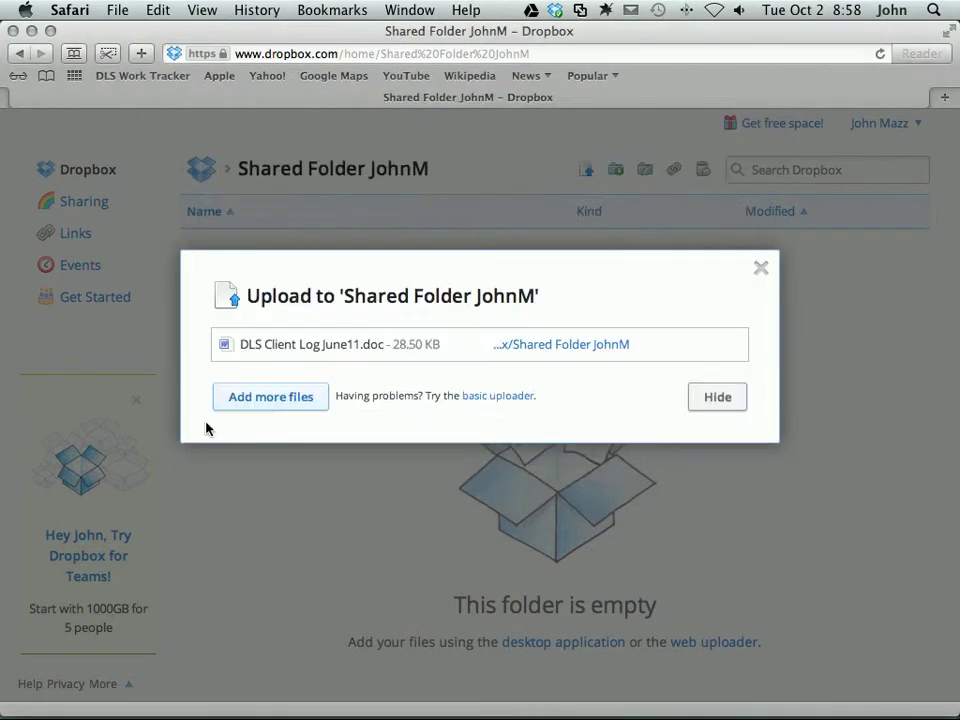
left_click(695, 454)
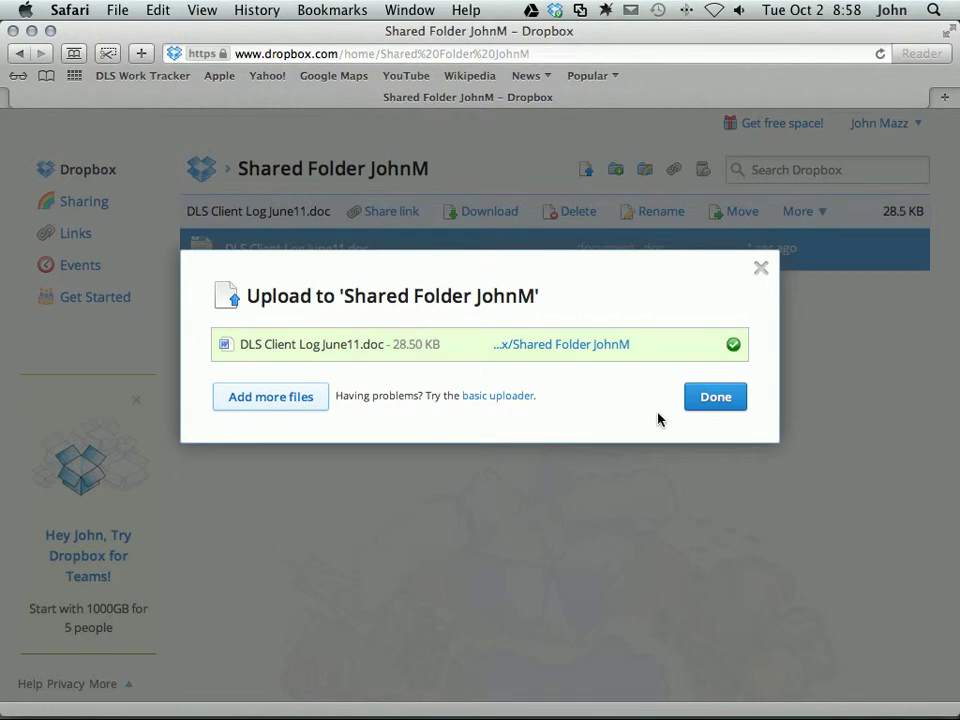
Close the finished upload summary and switch over to Chrome
left_click(716, 397)
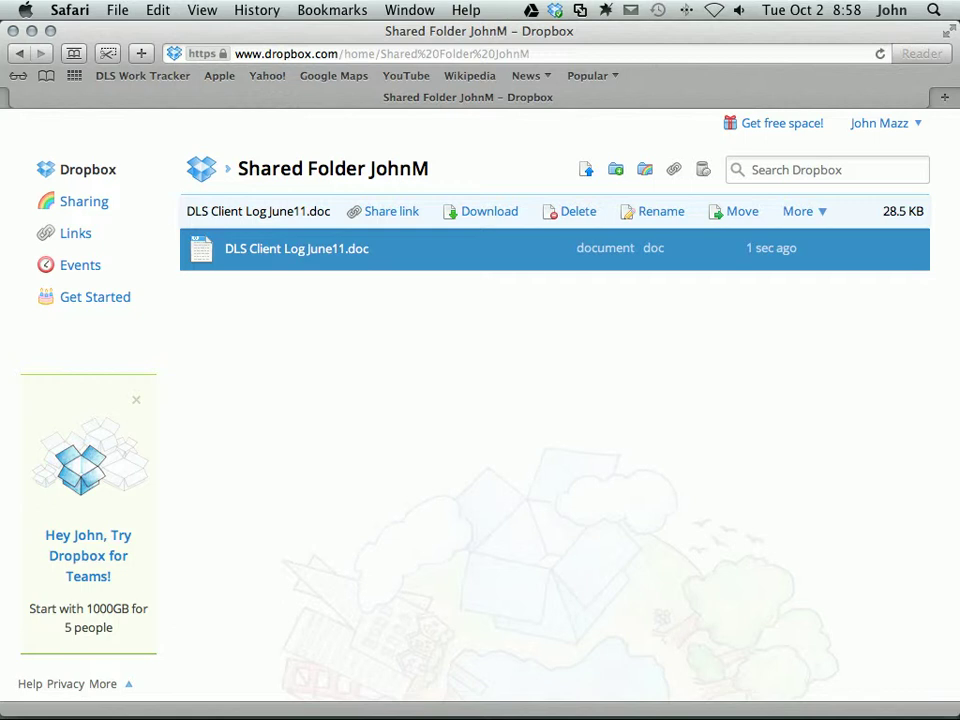
key("super+Tab")
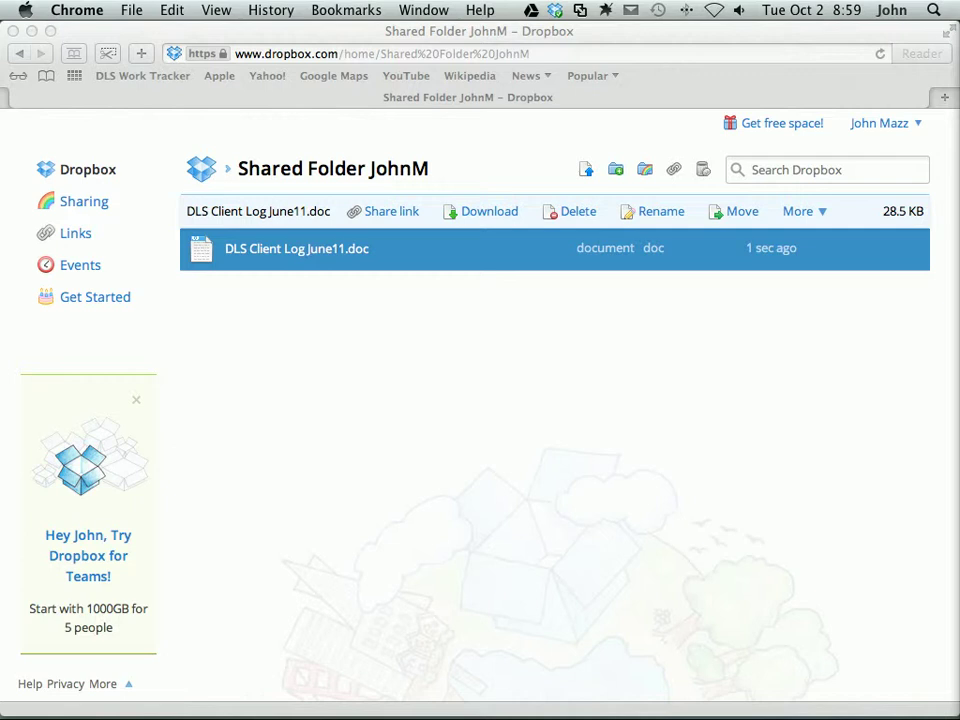
key("super+grave")
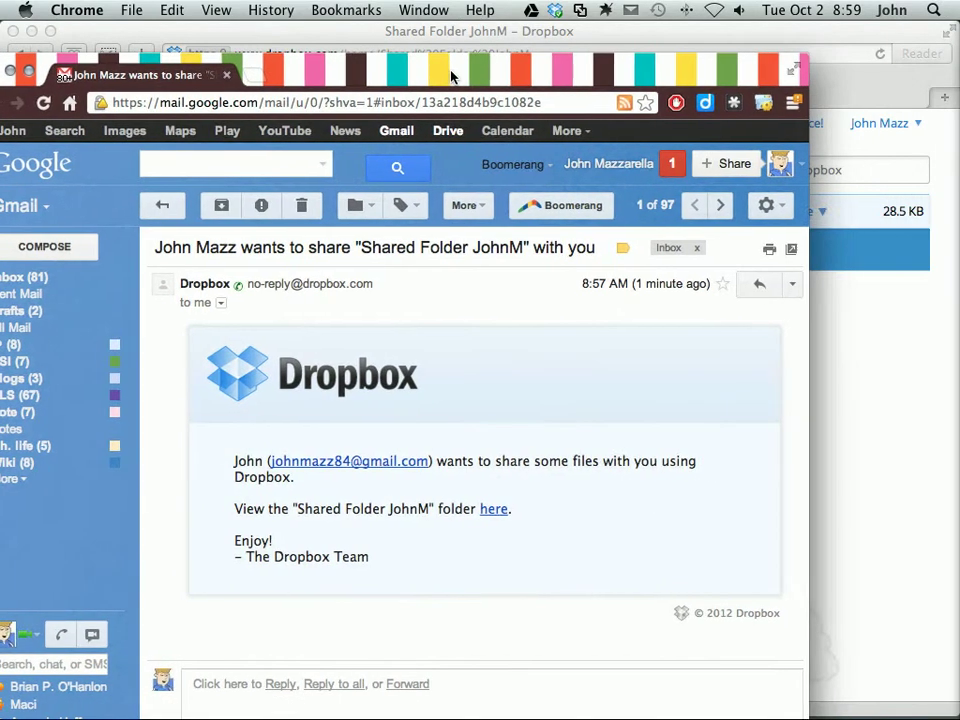
key("ctrl+alt+super+m")
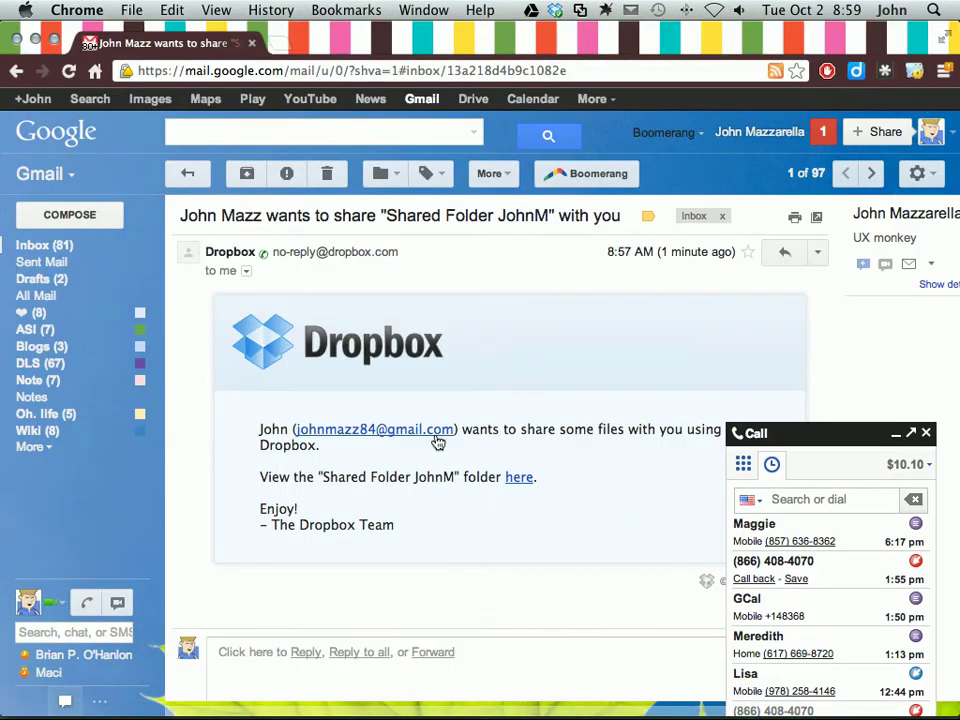
left_click(928, 434)
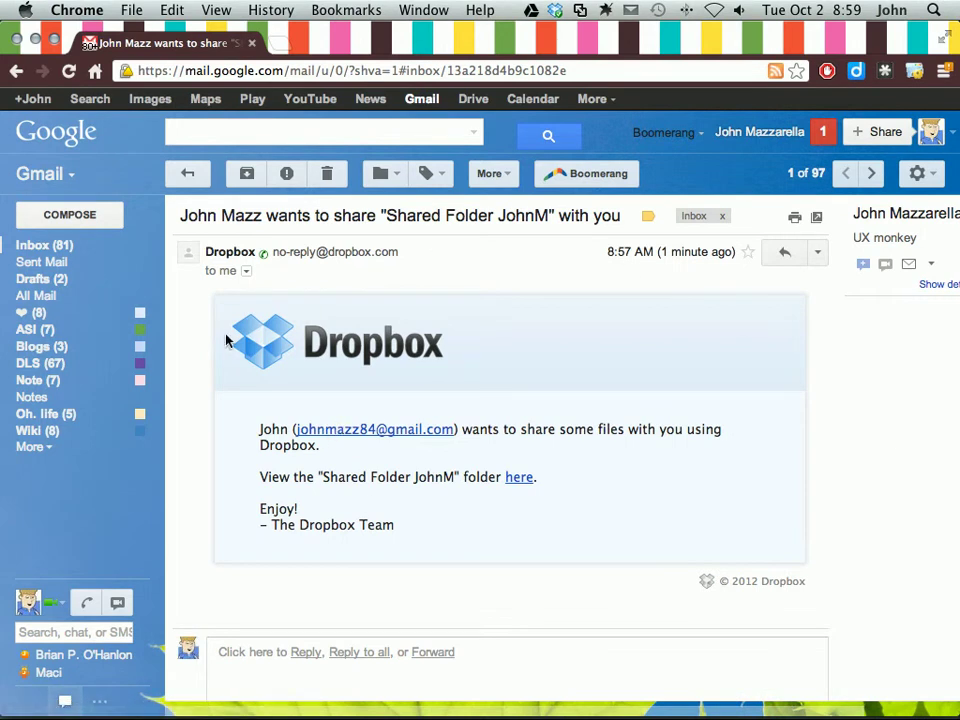
left_click_drag(255, 430, 476, 431)
left_click(673, 446)
left_click_drag(317, 478, 459, 479)
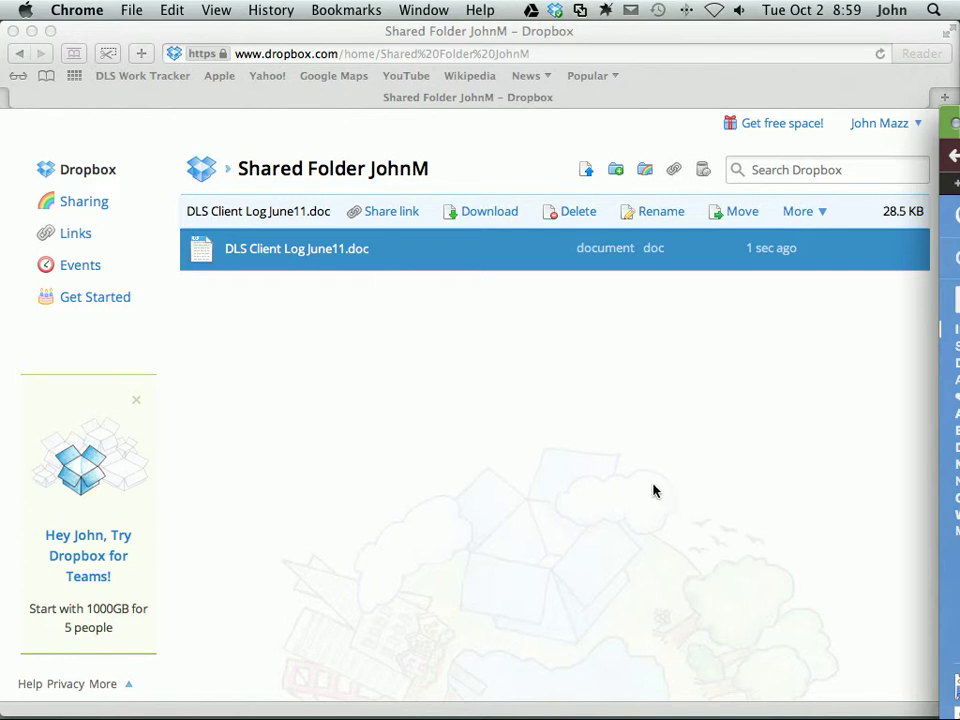
Return to the Dropbox home file list in Safari and scroll to the shared folders
left_click(346, 346)
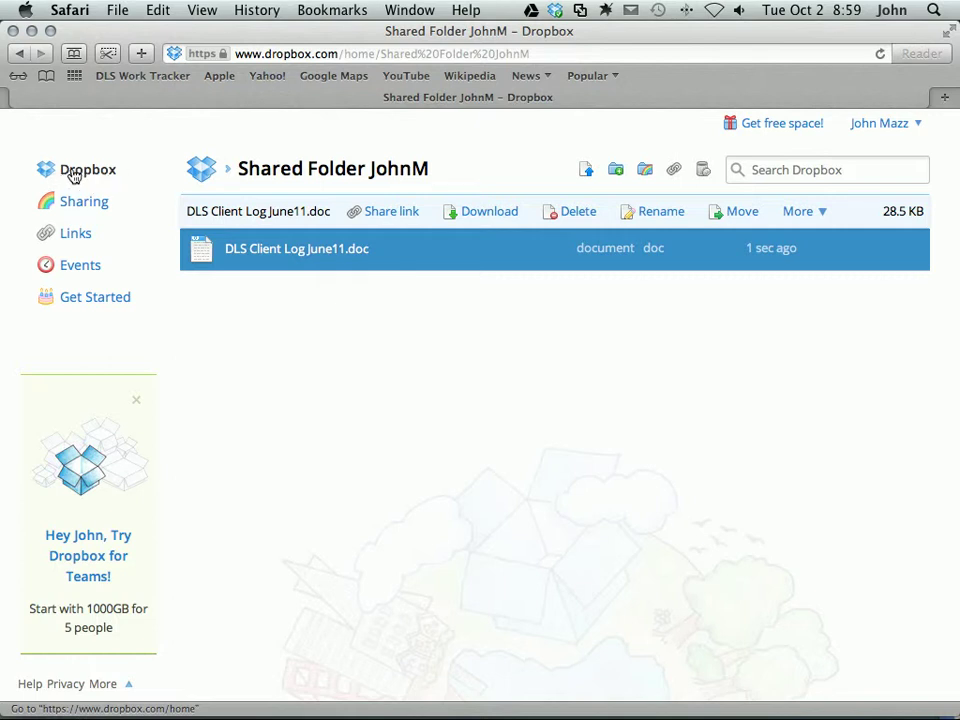
left_click(74, 173)
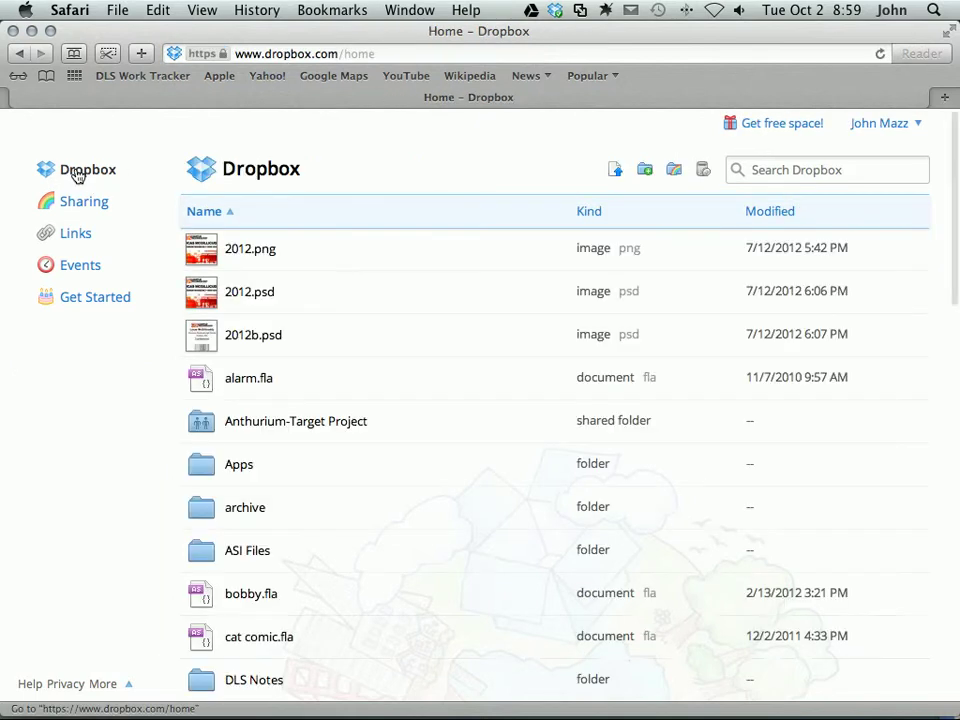
scroll(432, 436, "down", 15)
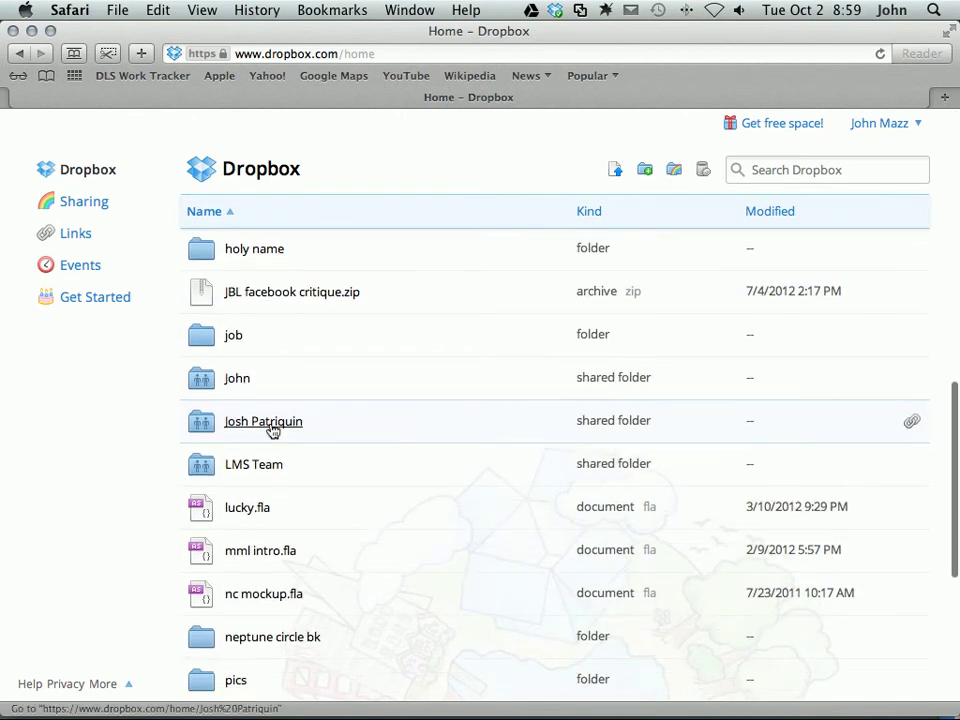
scroll(285, 448, "down", 5)
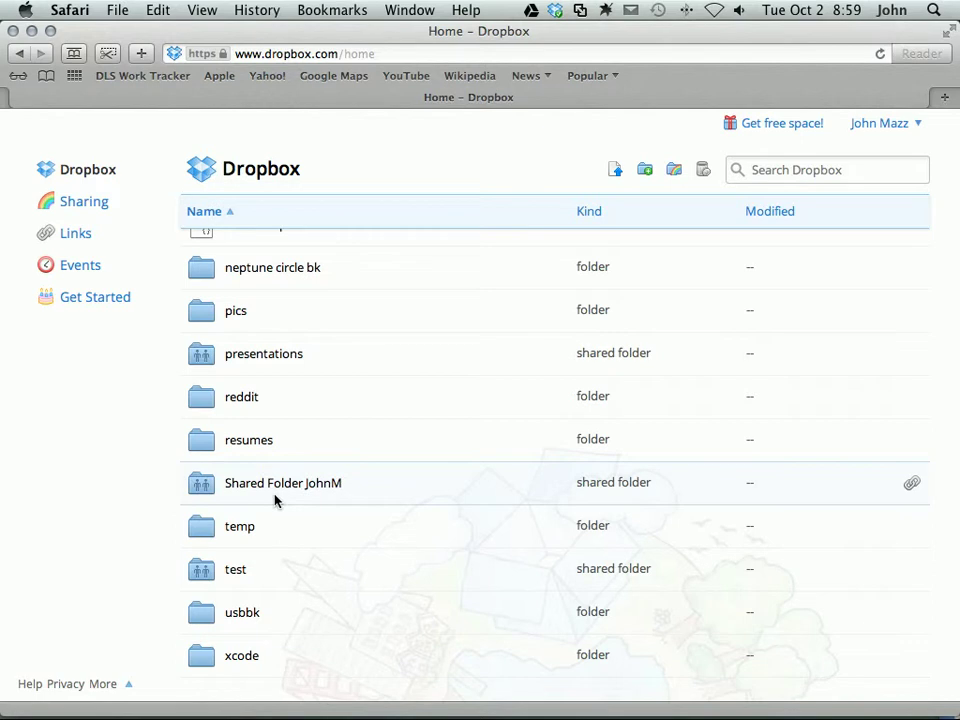
key("super+Tab")
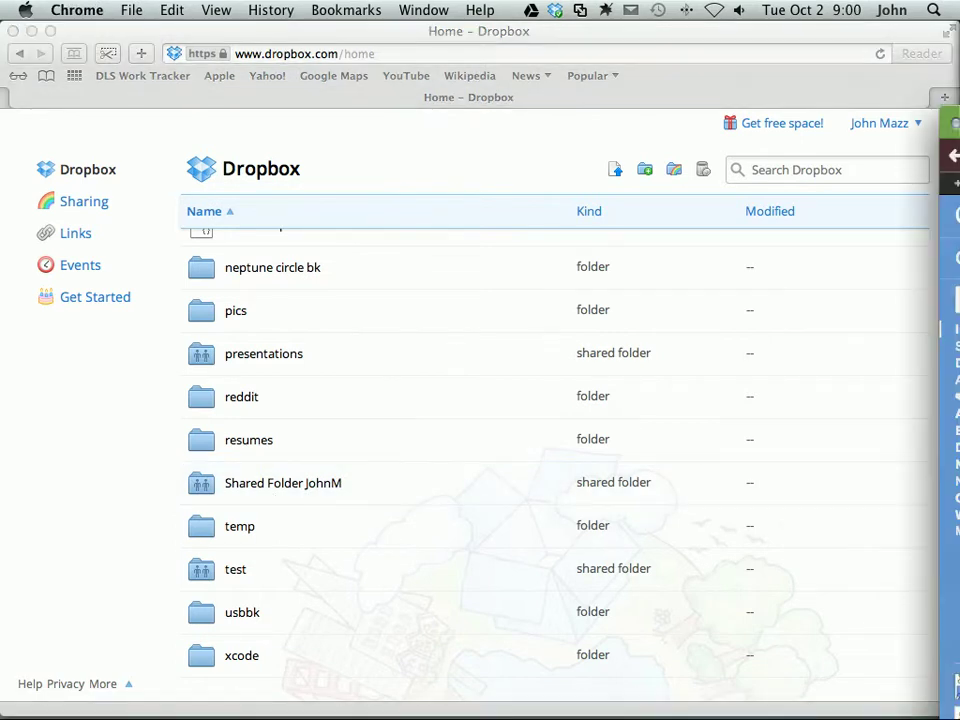
left_click(100, 554)
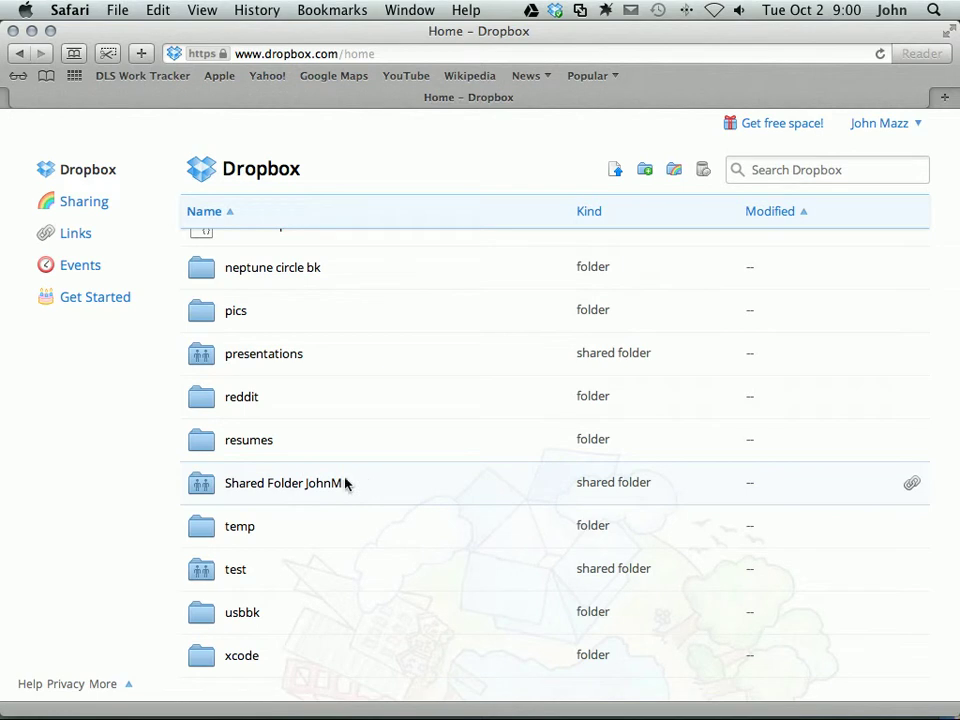
Select the new shared folder in the home list so its folder actions appear
left_click(267, 488)
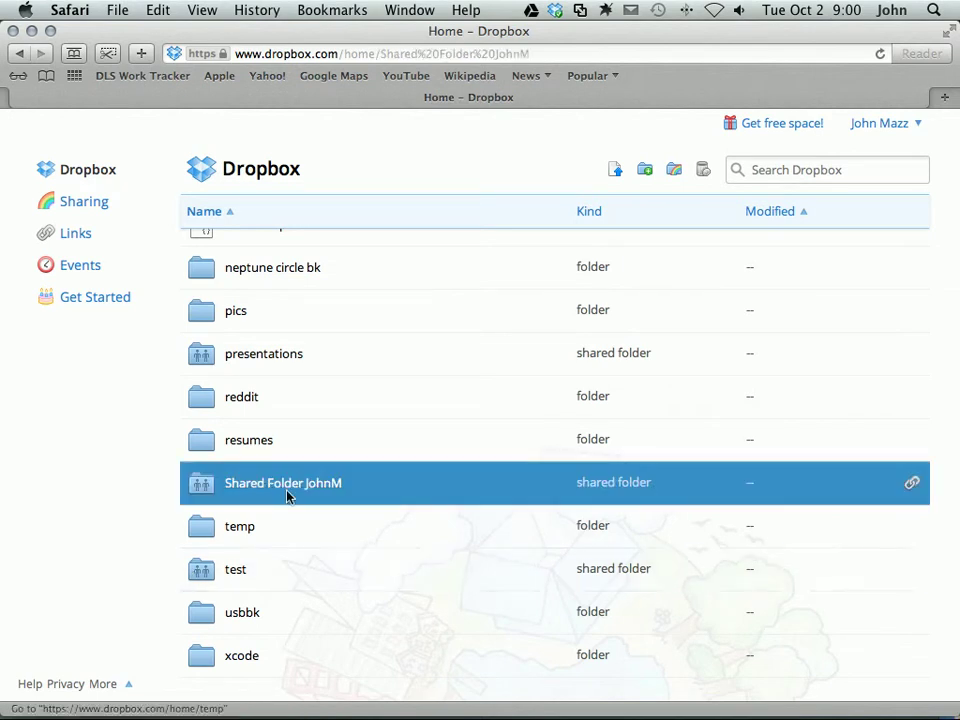
left_click(45, 168)
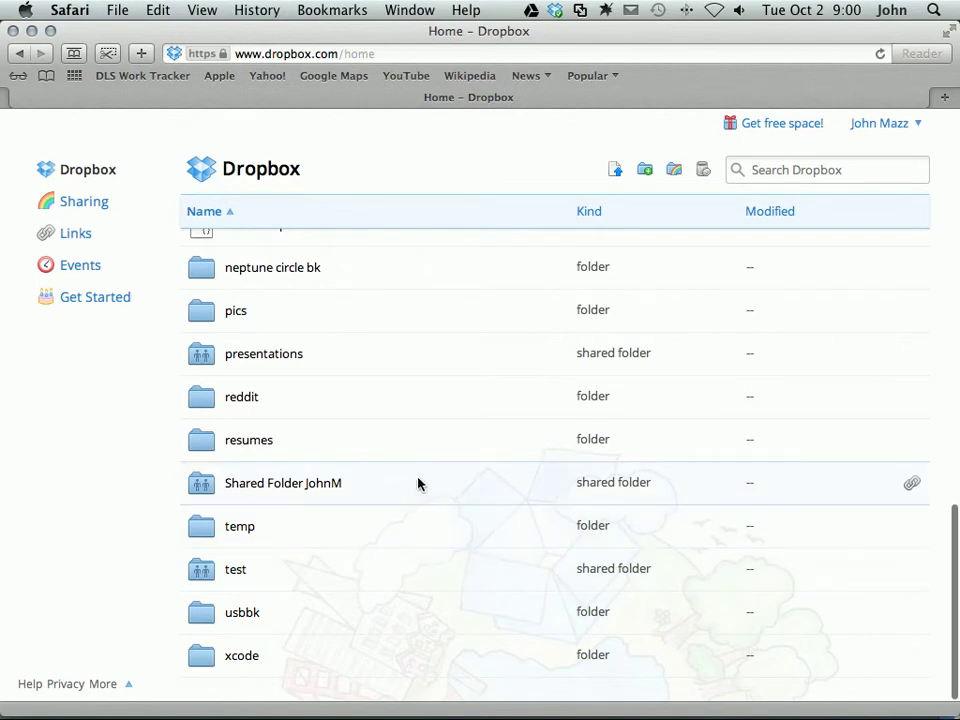
left_click(420, 483)
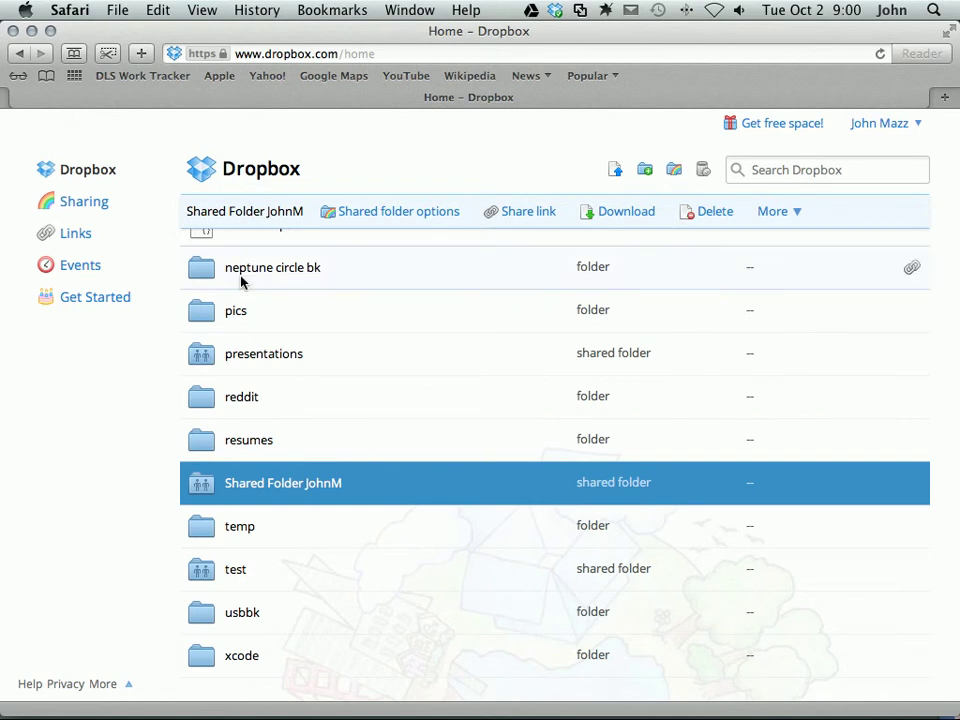
left_click(90, 411)
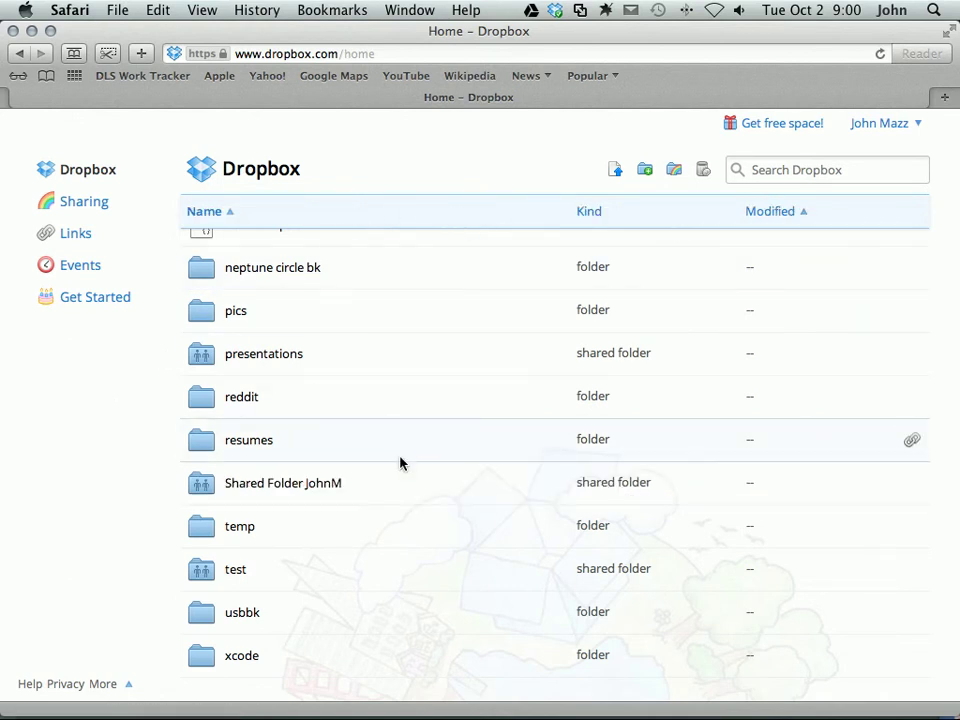
left_click(403, 482)
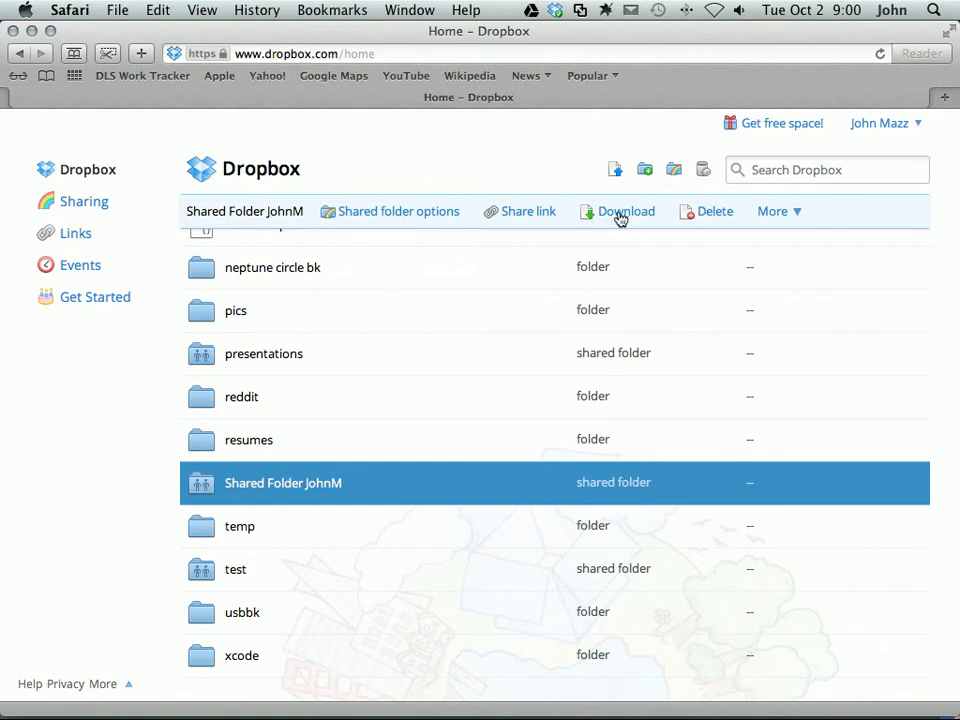
Uninvite the first pending invitee from Shared Folder JohnM's sharing options
left_click(416, 214)
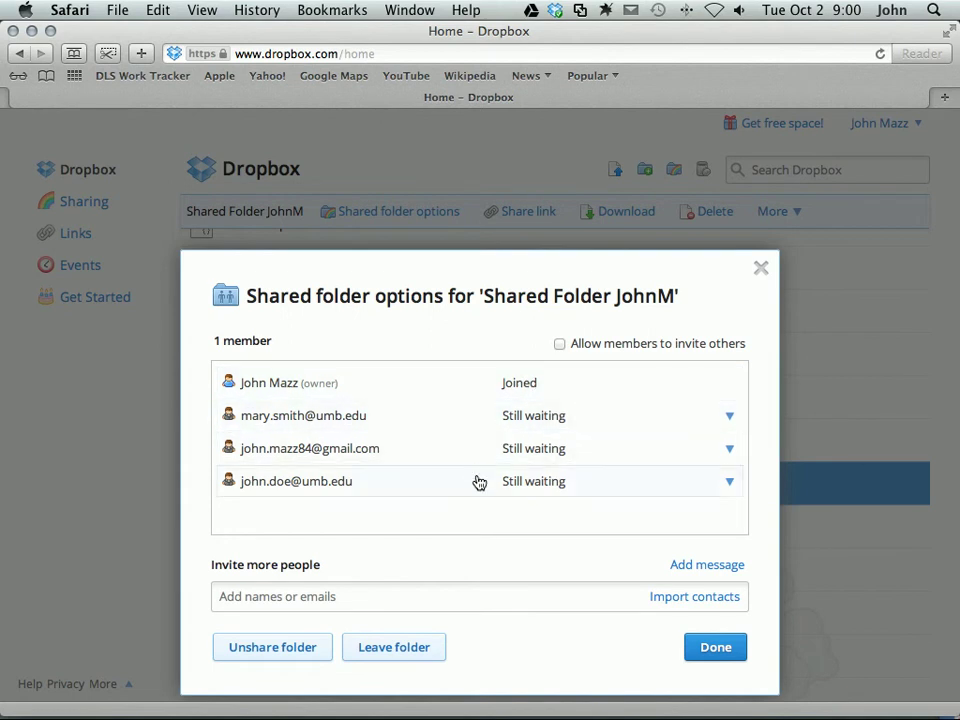
left_click(731, 425)
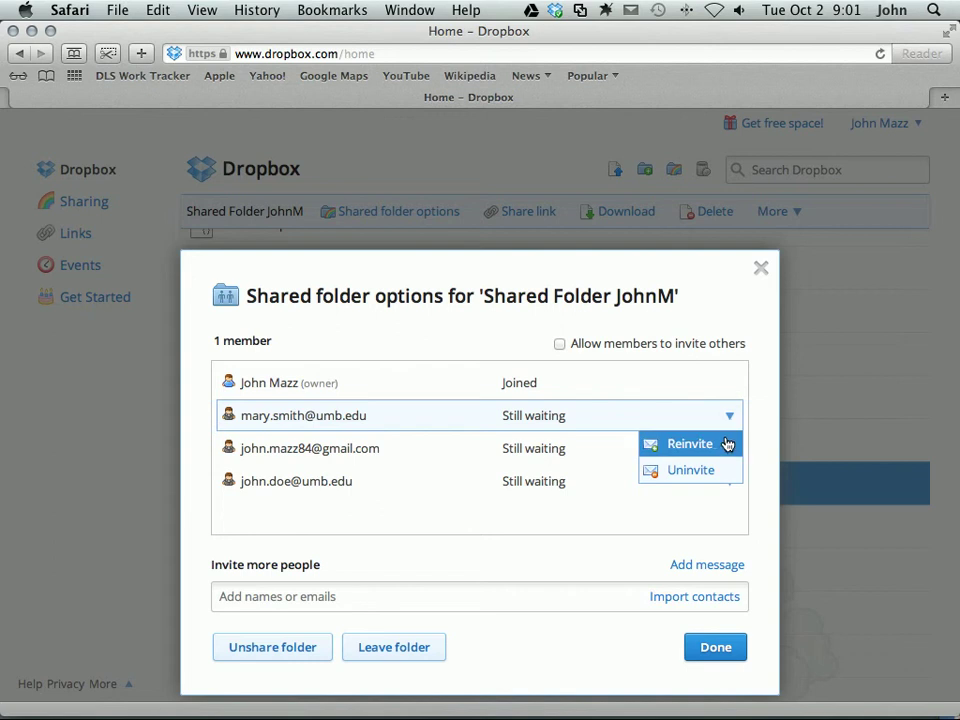
left_click(695, 478)
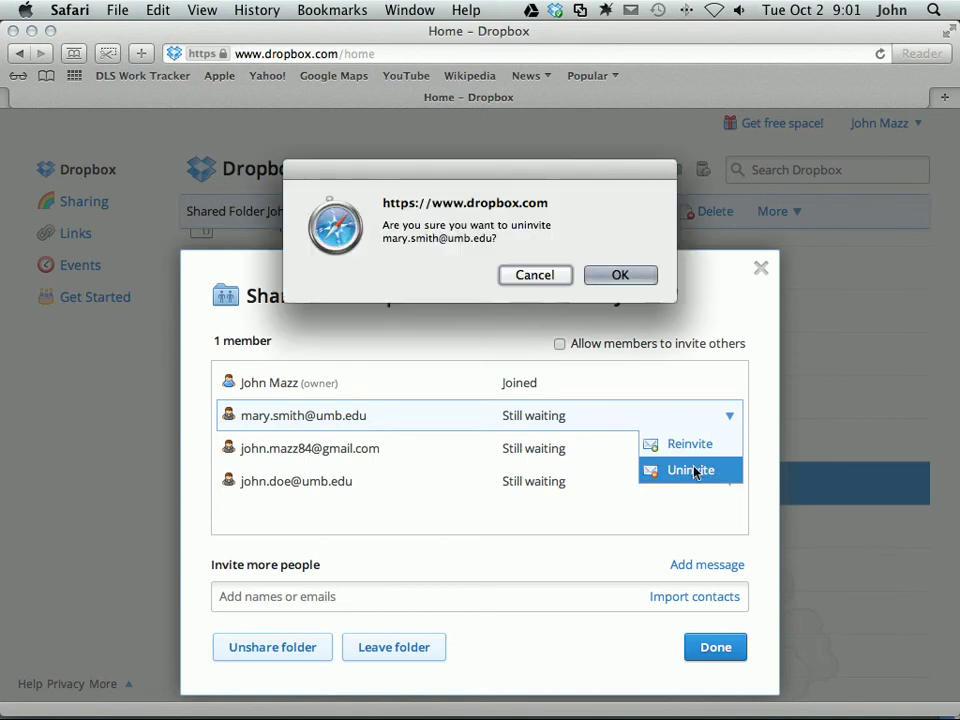
left_click(620, 276)
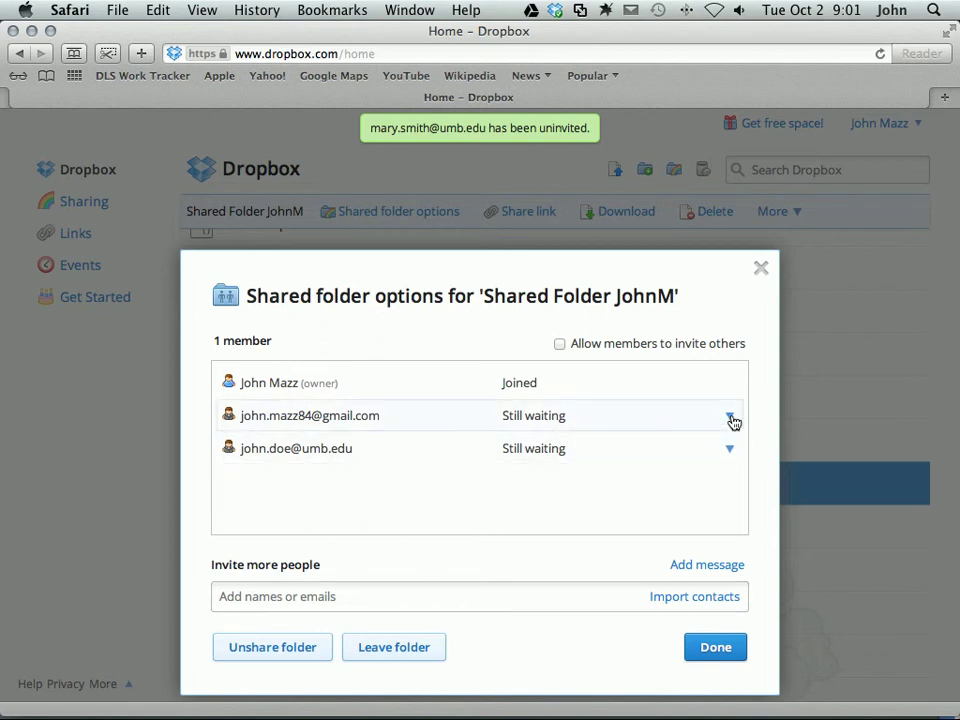
Unshare Shared Folder JohnM without letting collaborators keep a copy of the files
left_click(270, 648)
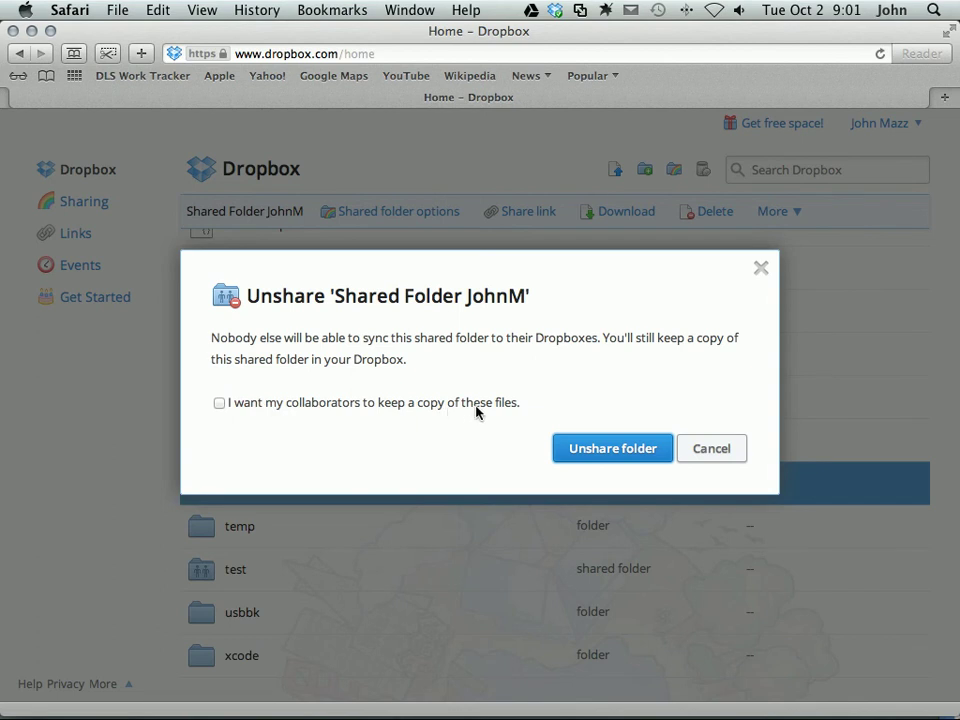
left_click(397, 409)
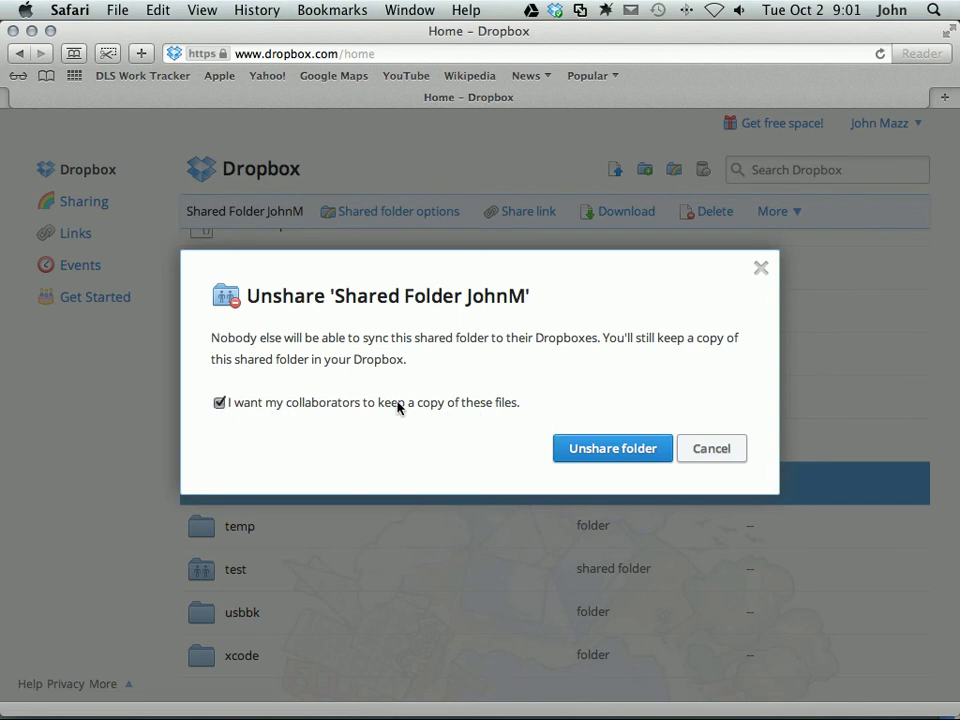
left_click(398, 407)
left_click(598, 452)
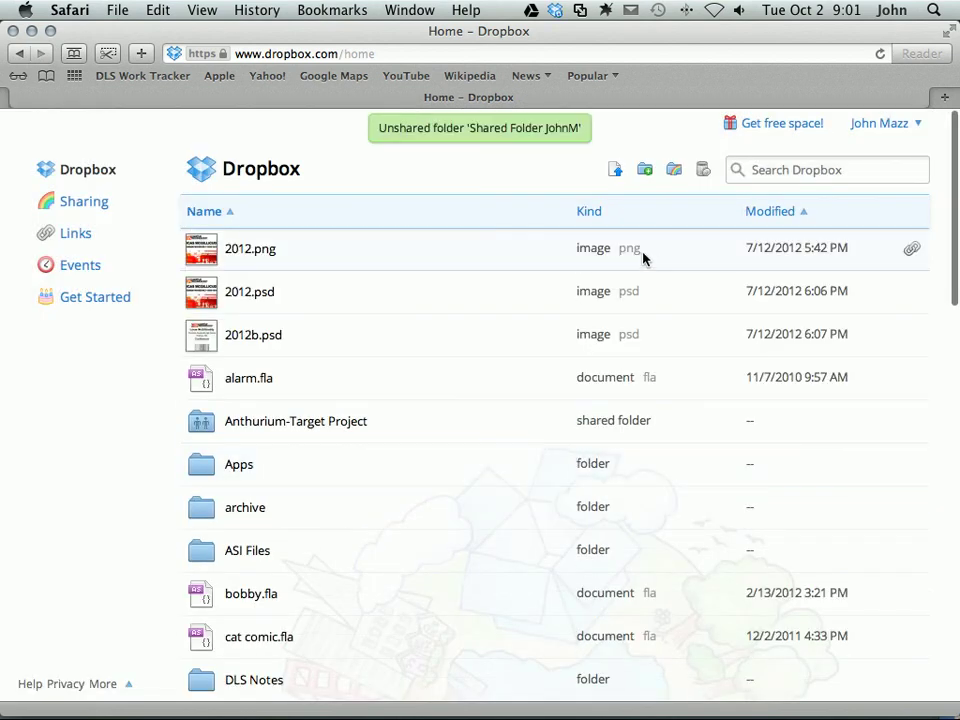
key("ctrl+Right")
key("super+Tab")
key("super+Tab")
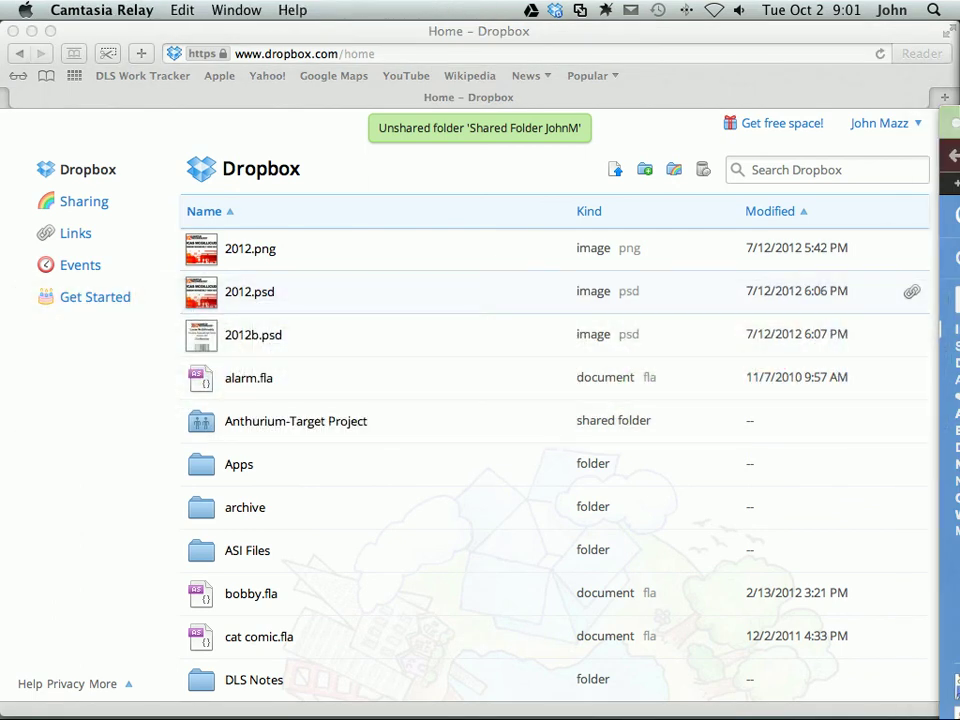
left_click(129, 480)
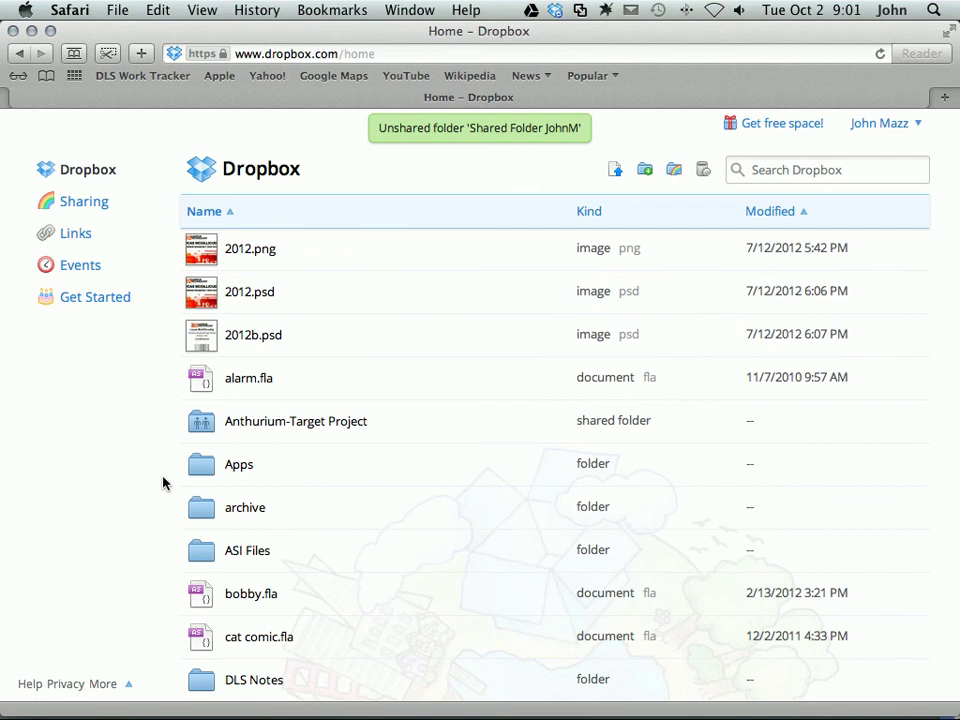
scroll(137, 486, "down", 5)
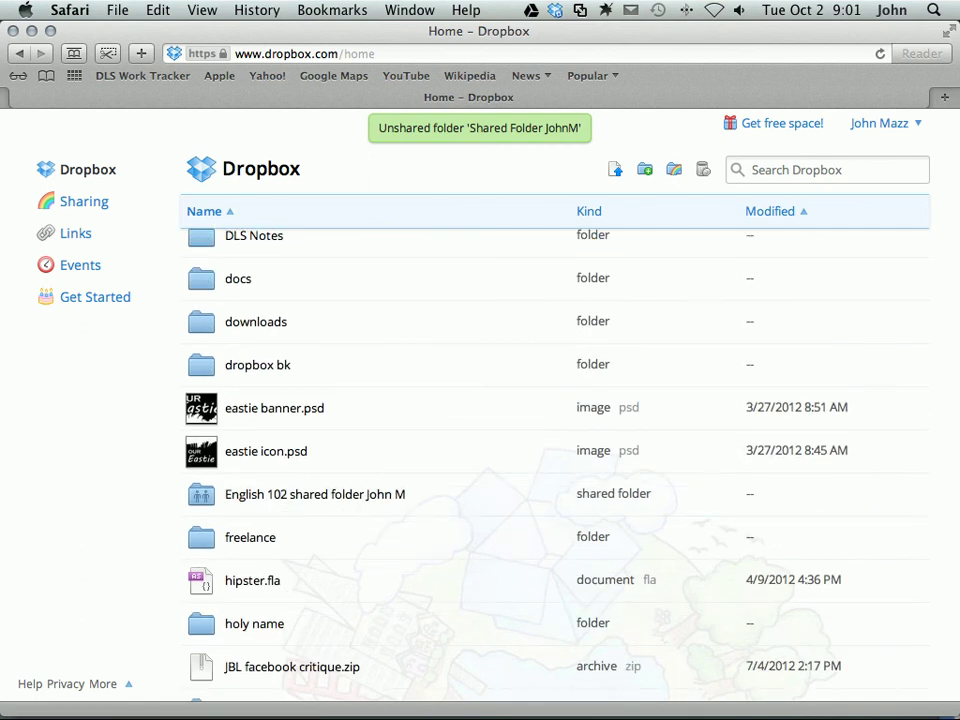